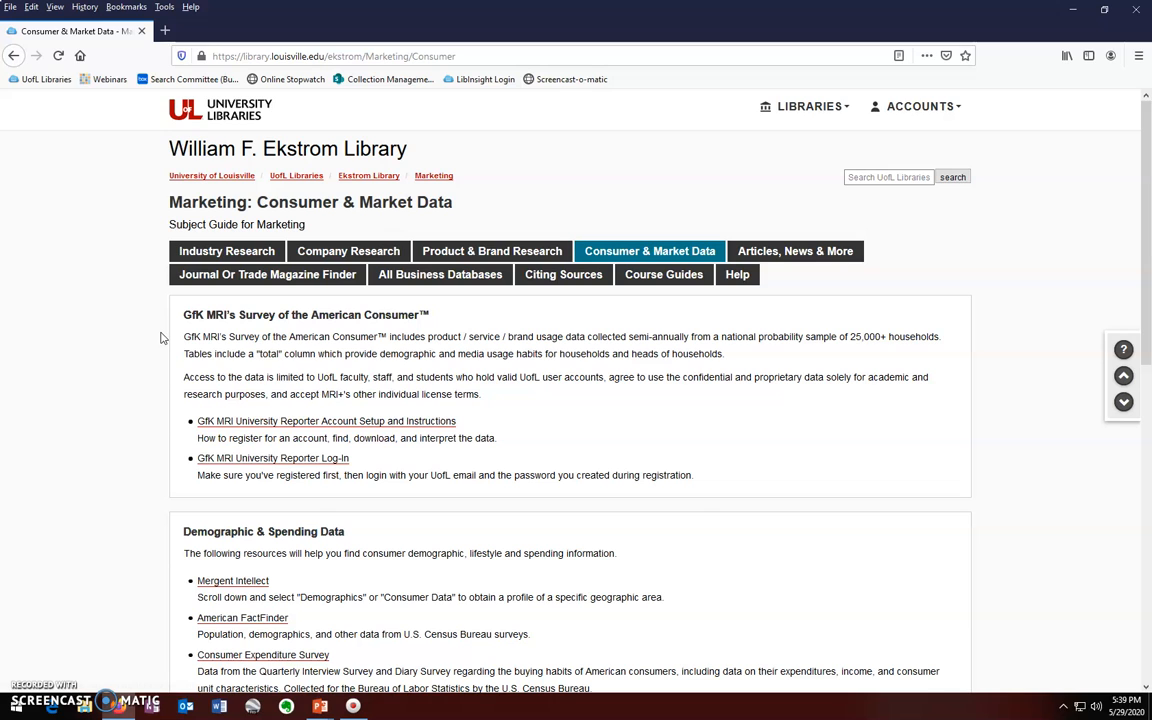
Step: Open the University Reporter account setup guide and request a registration code using the first part of the UofL email
click(229, 425)
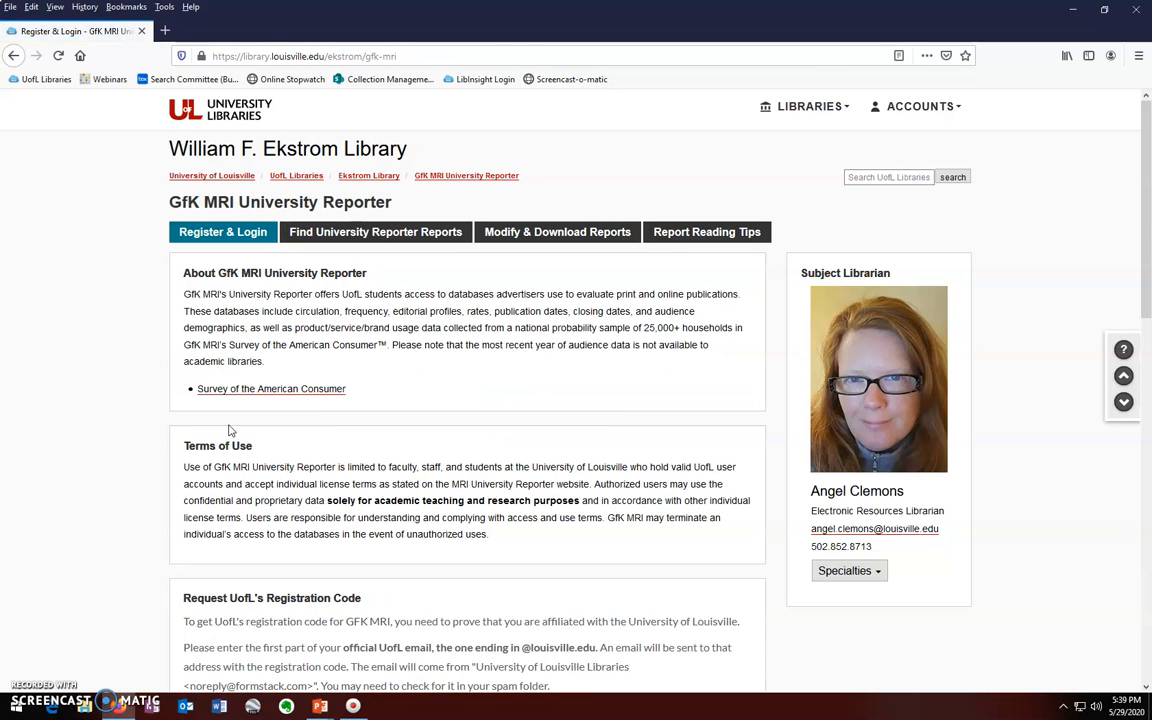
scroll(78, 445, down, 5)
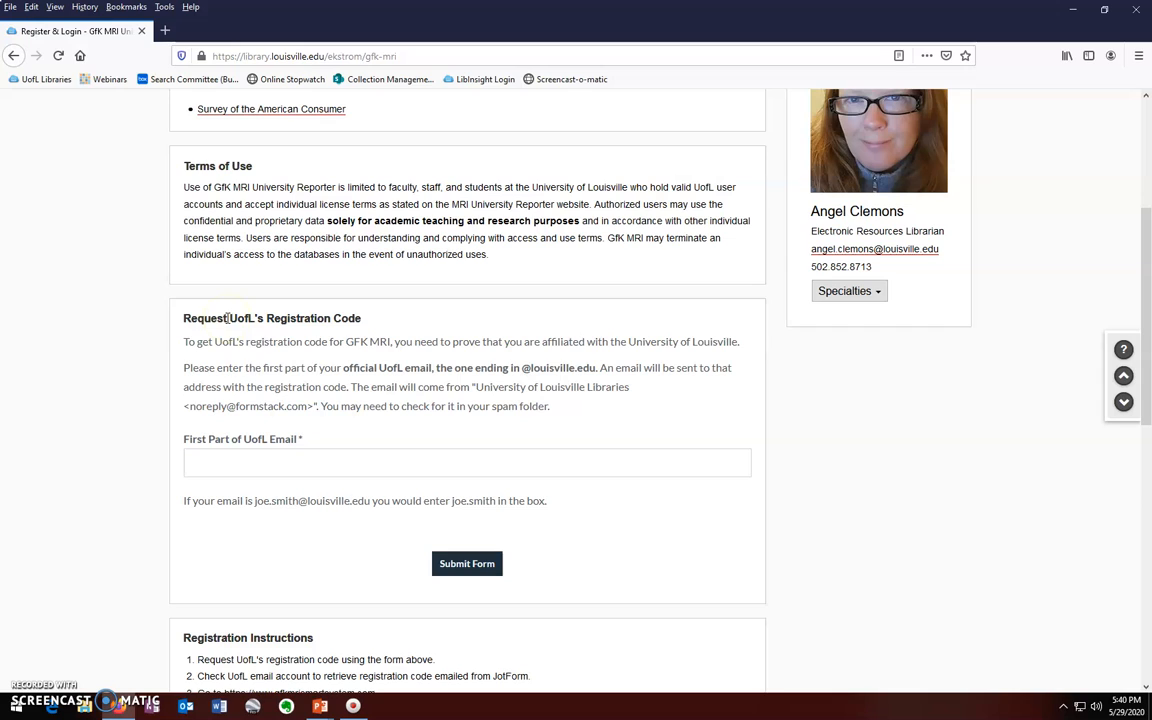
click(261, 464)
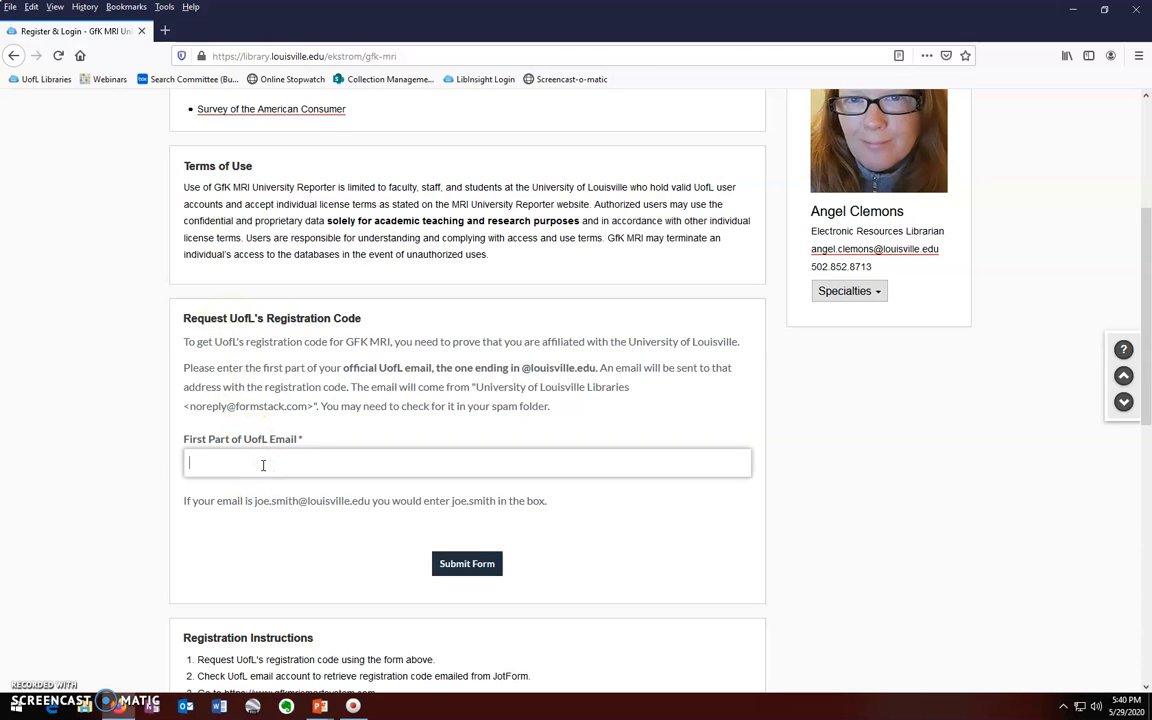
click(465, 565)
scroll(162, 527, down, 5)
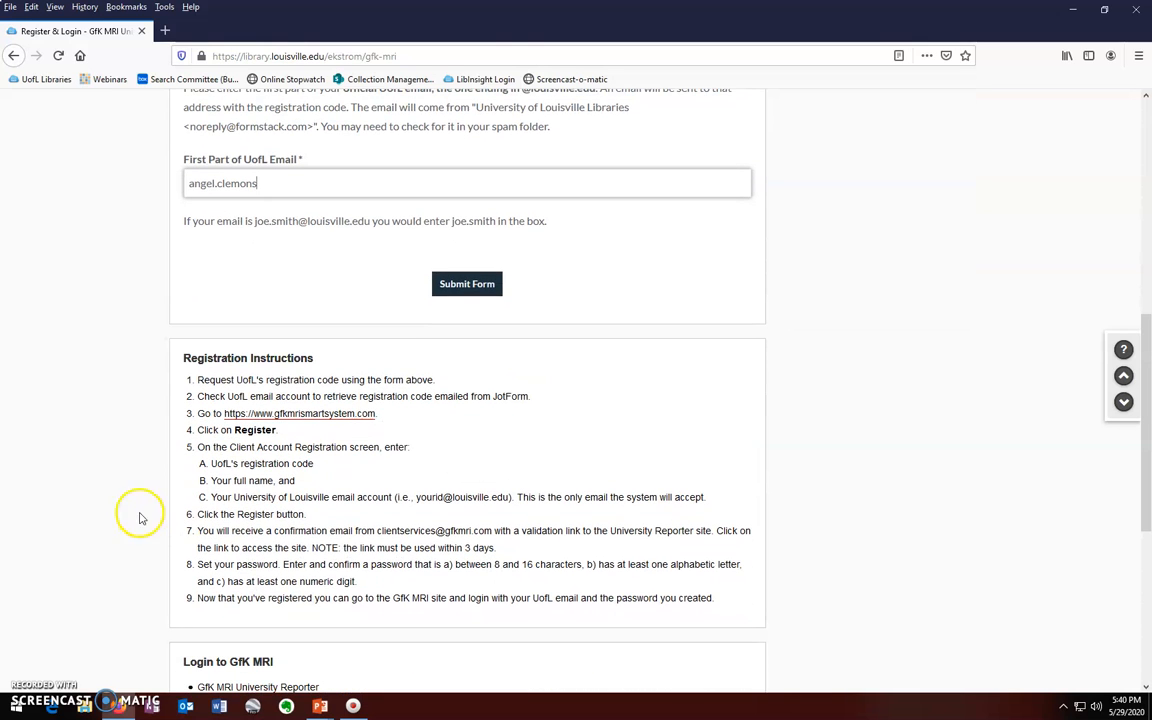
click(288, 414)
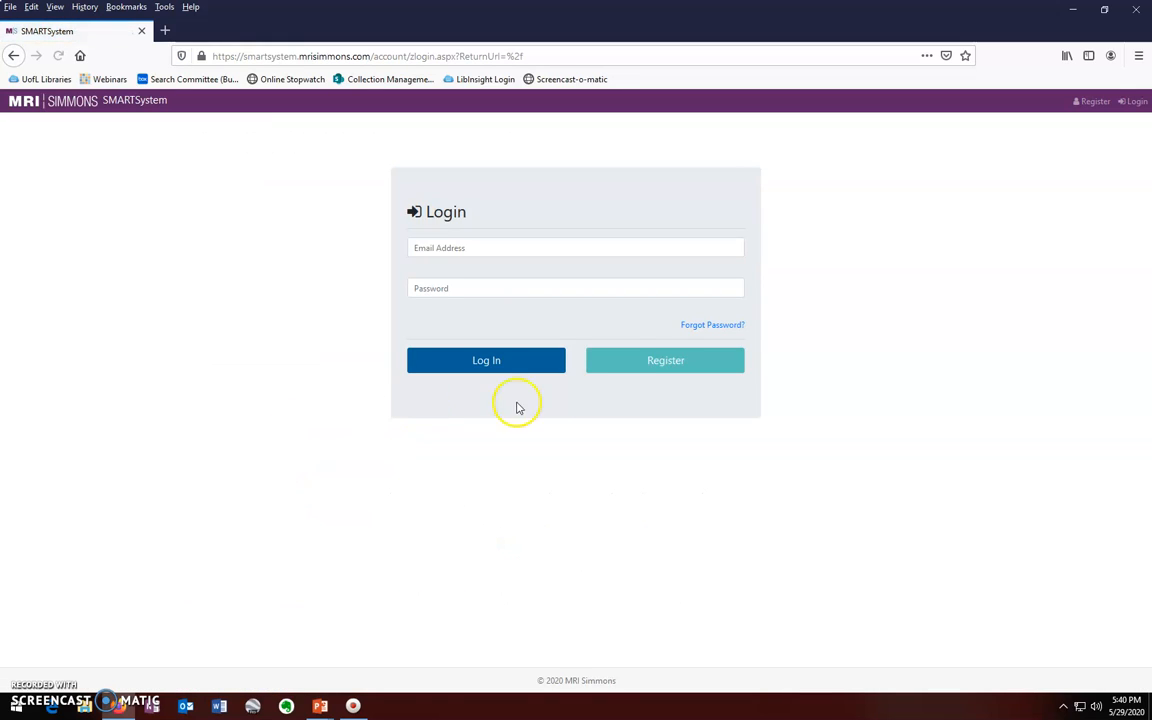
click(626, 370)
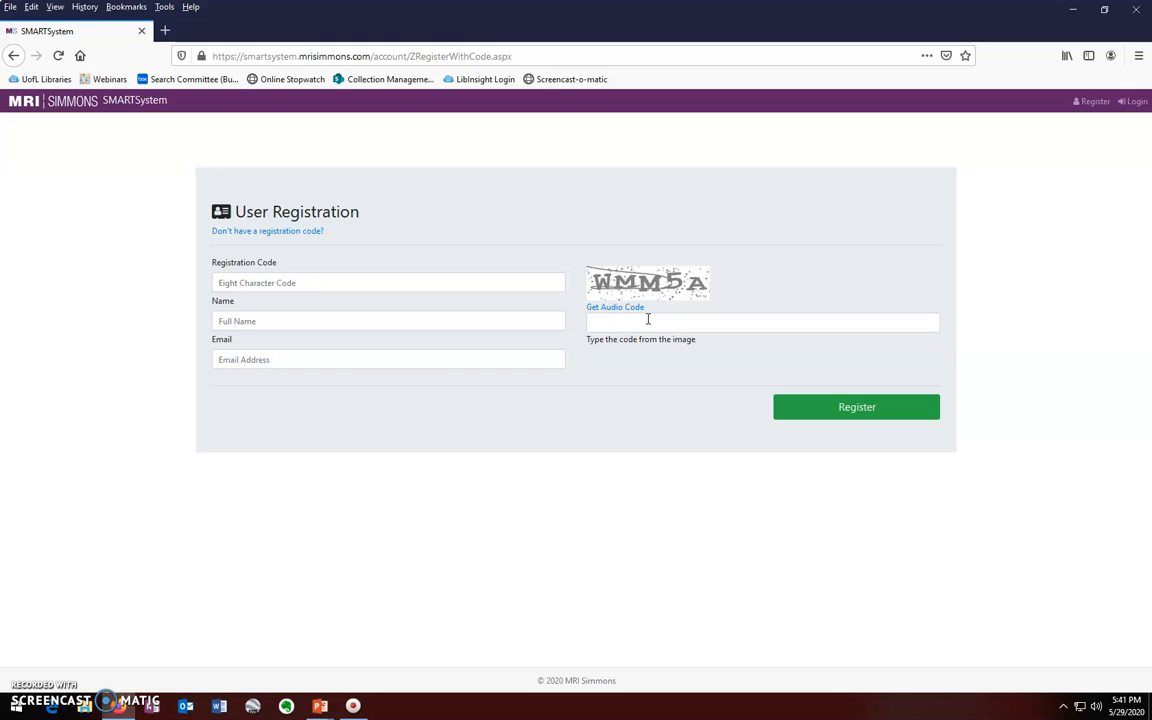
click(13, 56)
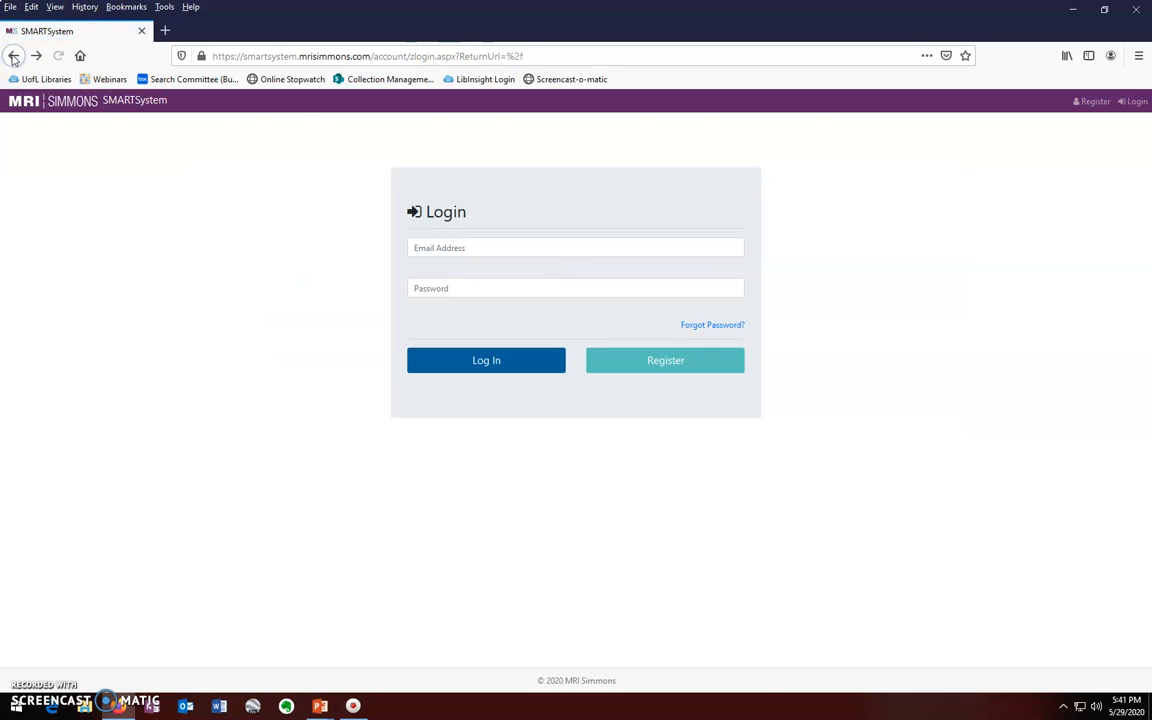
click(13, 56)
scroll(141, 494, down, 3)
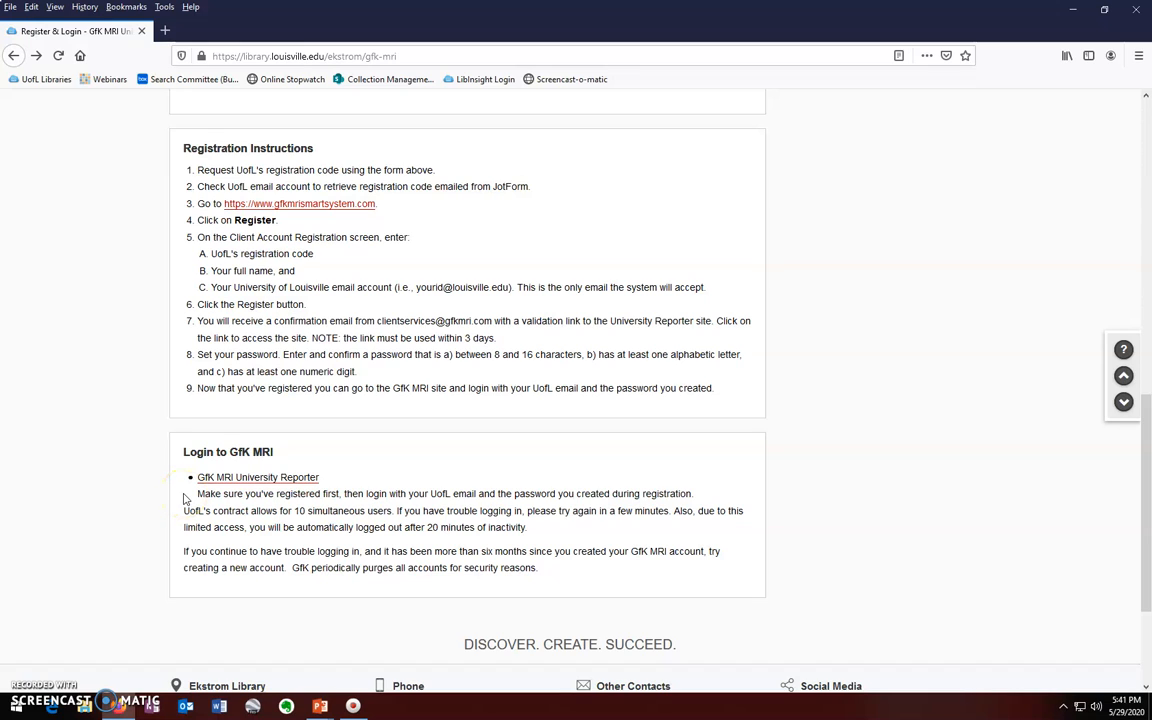
Step: Log in to MRI Simmons SMARTSystem with the UofL email address and account password
click(249, 479)
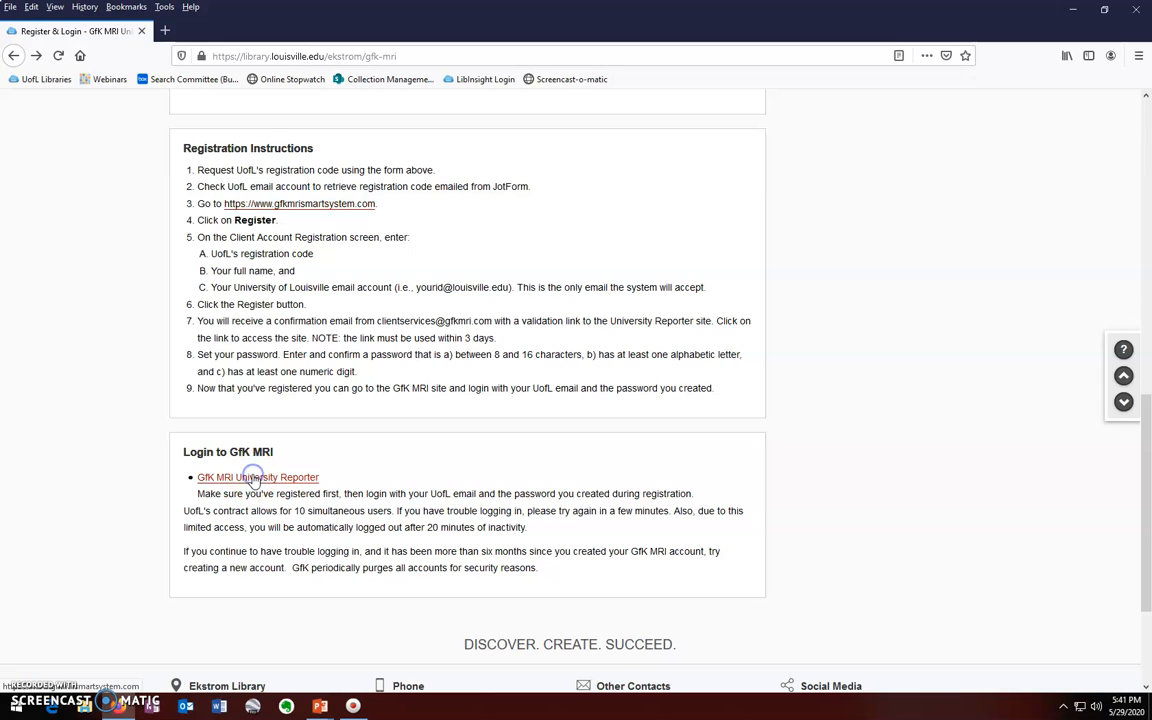
click(471, 248)
key(Tab)
text(••••••••••)
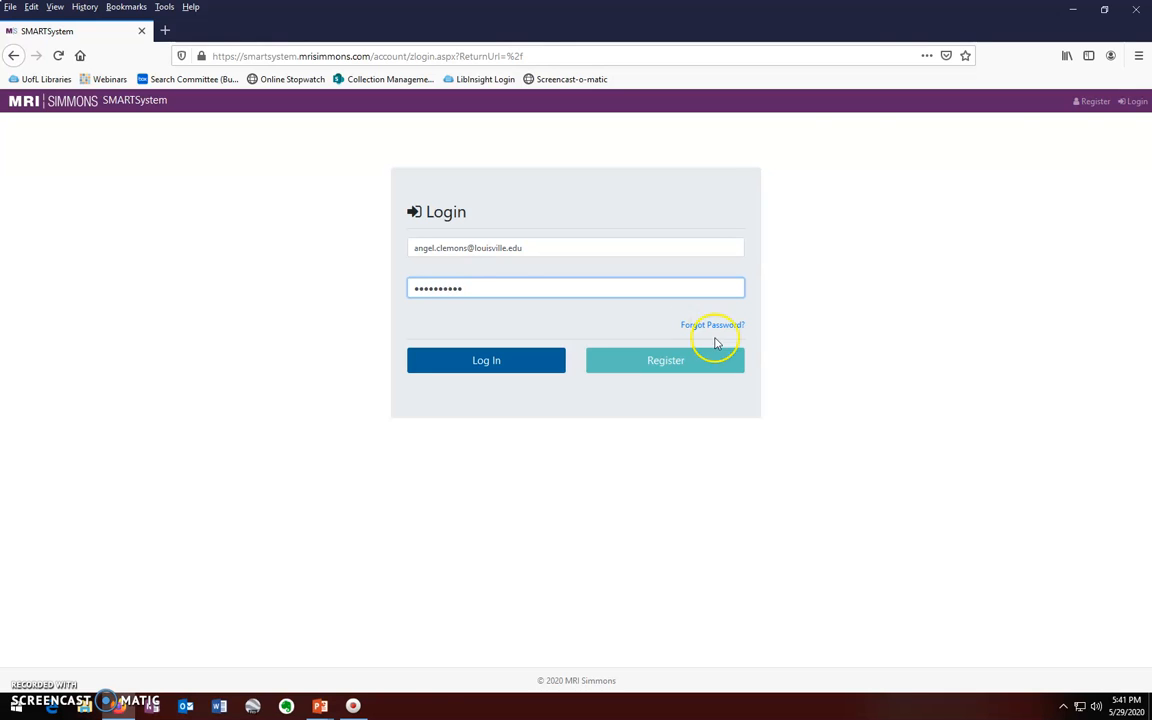
click(504, 368)
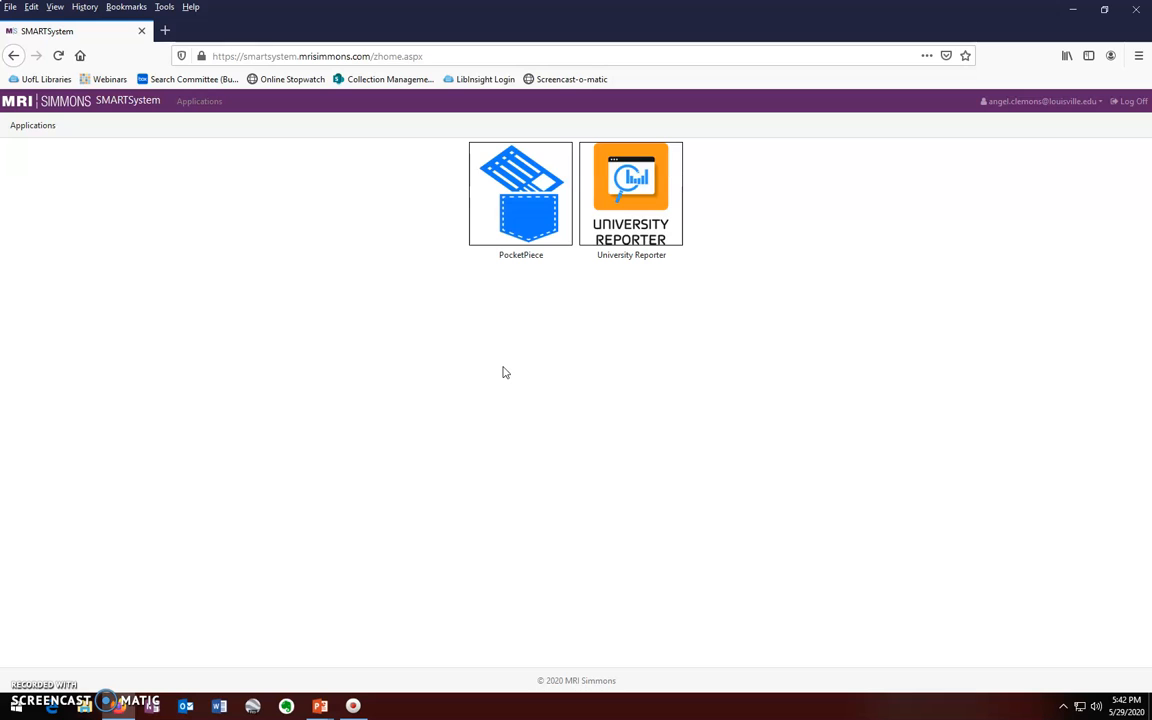
Step: Launch University Reporter and select the 2019 Spring GfK Reporter MRI study
click(641, 190)
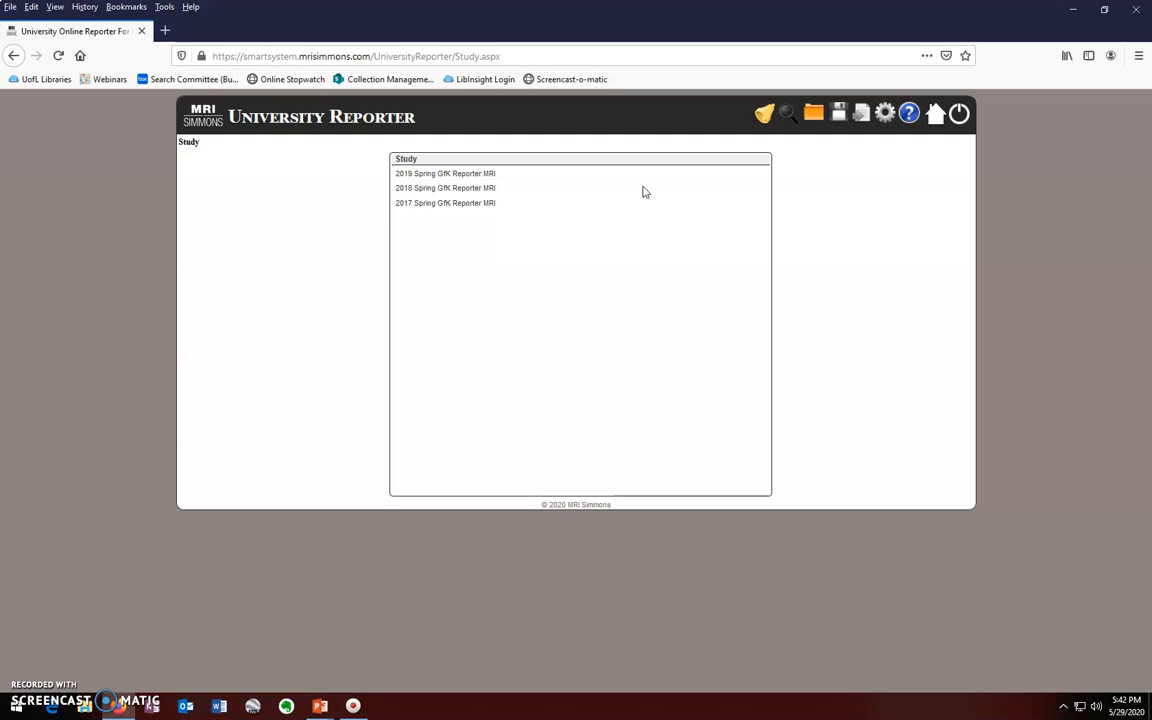
click(497, 175)
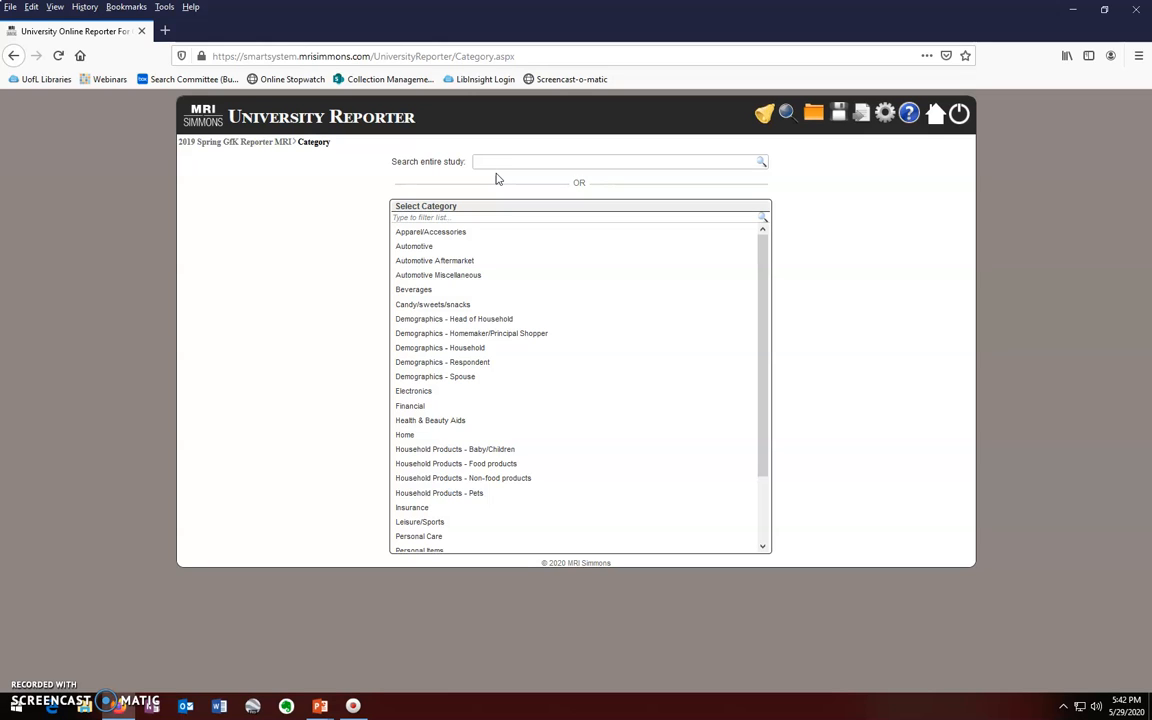
Step: Choose the Health & Beauty Aids category, then the Deodorants And Antiperspirants question
scroll(478, 385, down, 1)
click(455, 366)
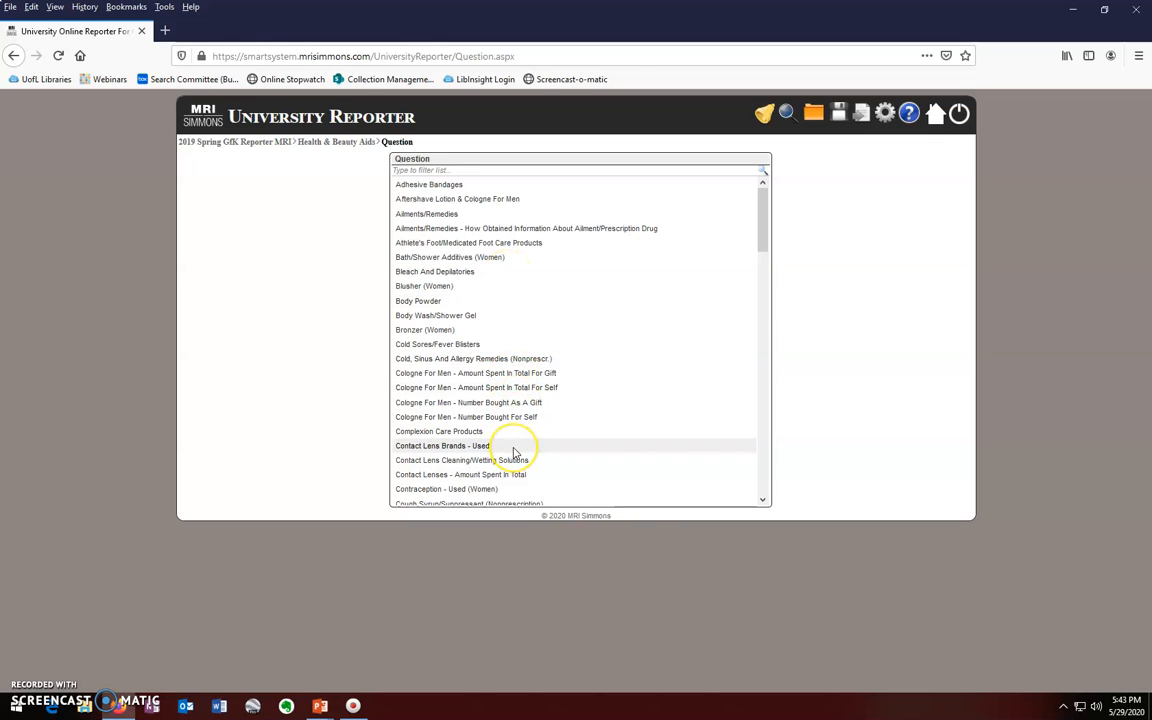
scroll(513, 453, down, 1)
scroll(513, 453, down, 4)
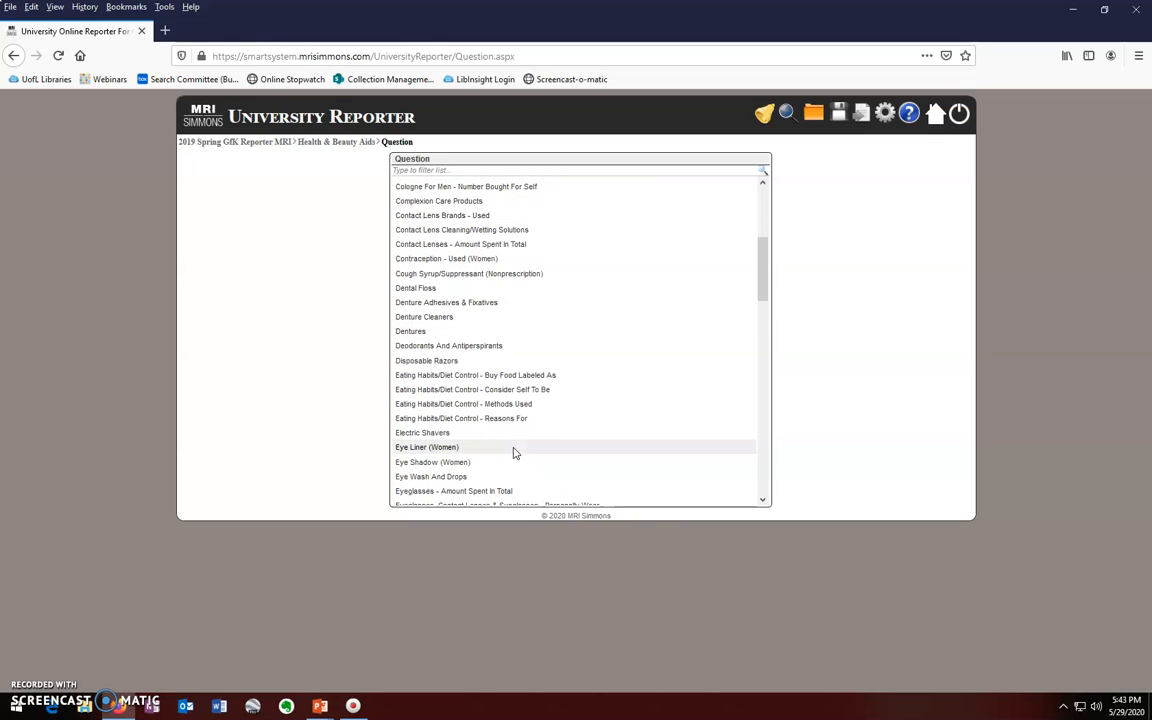
scroll(513, 453, up, 5)
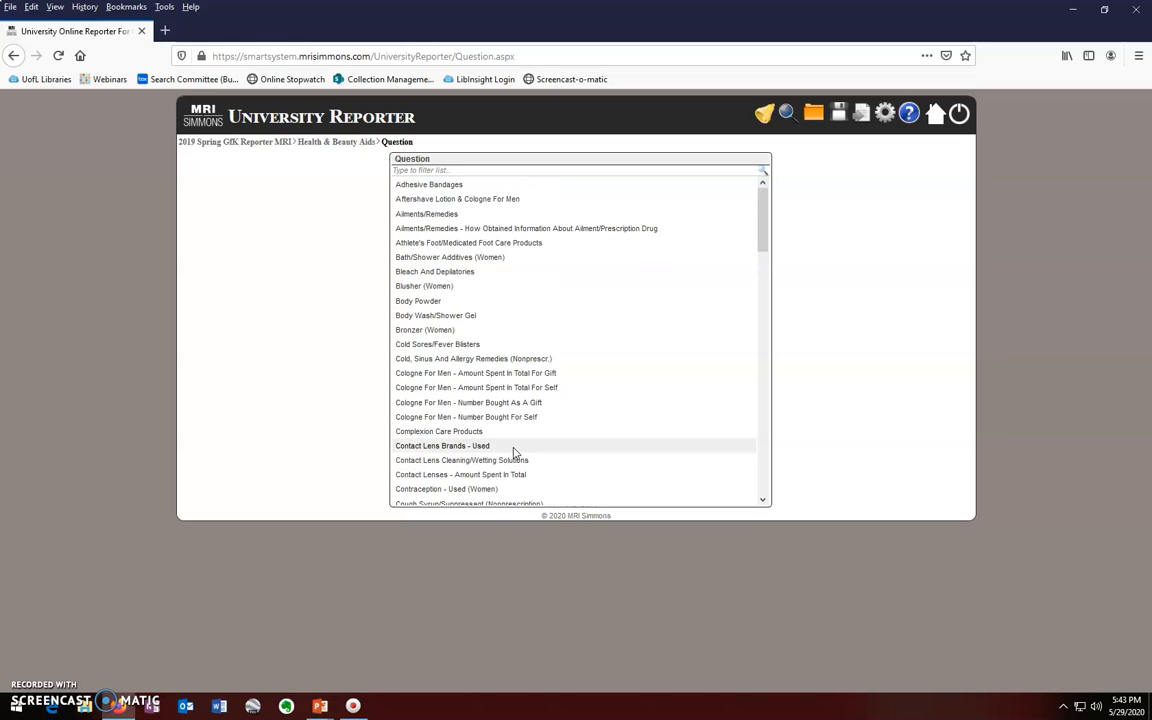
scroll(527, 342, down, 3)
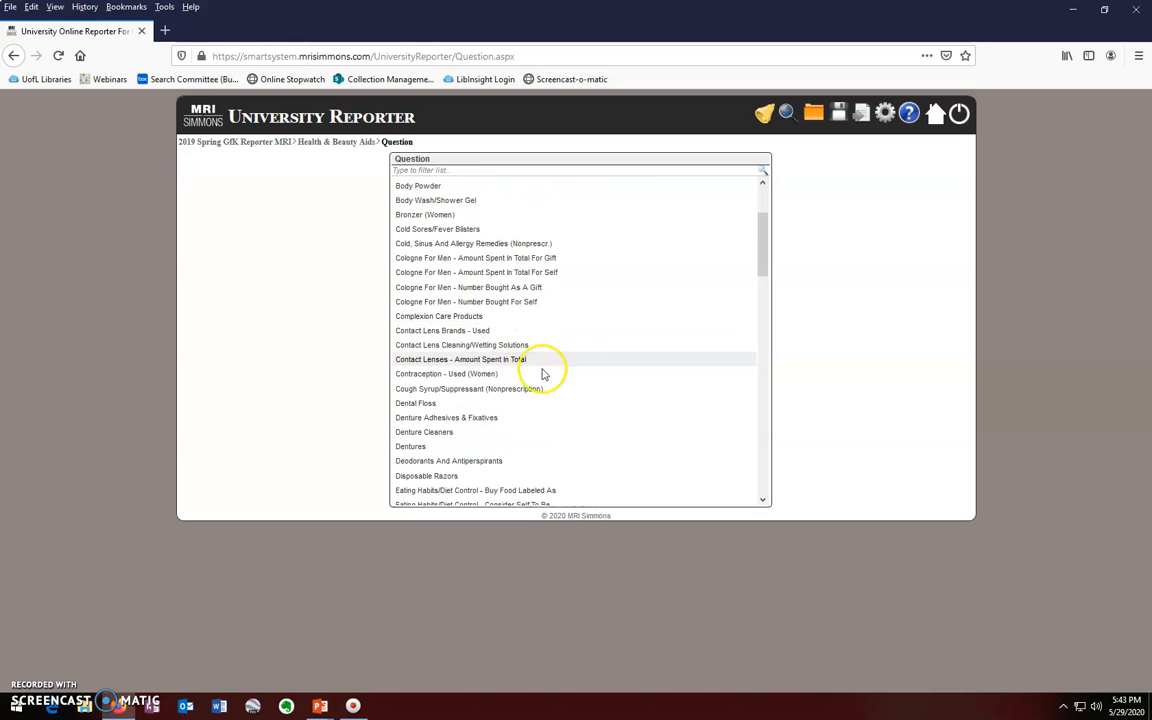
click(460, 466)
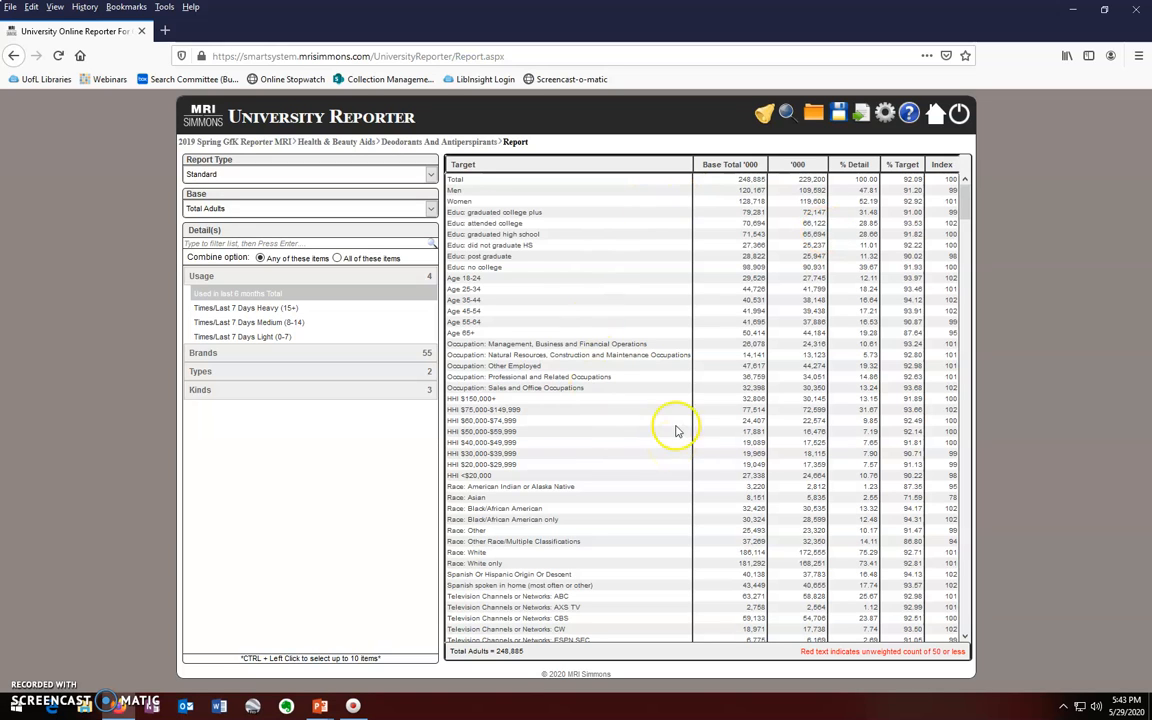
click(430, 174)
click(245, 204)
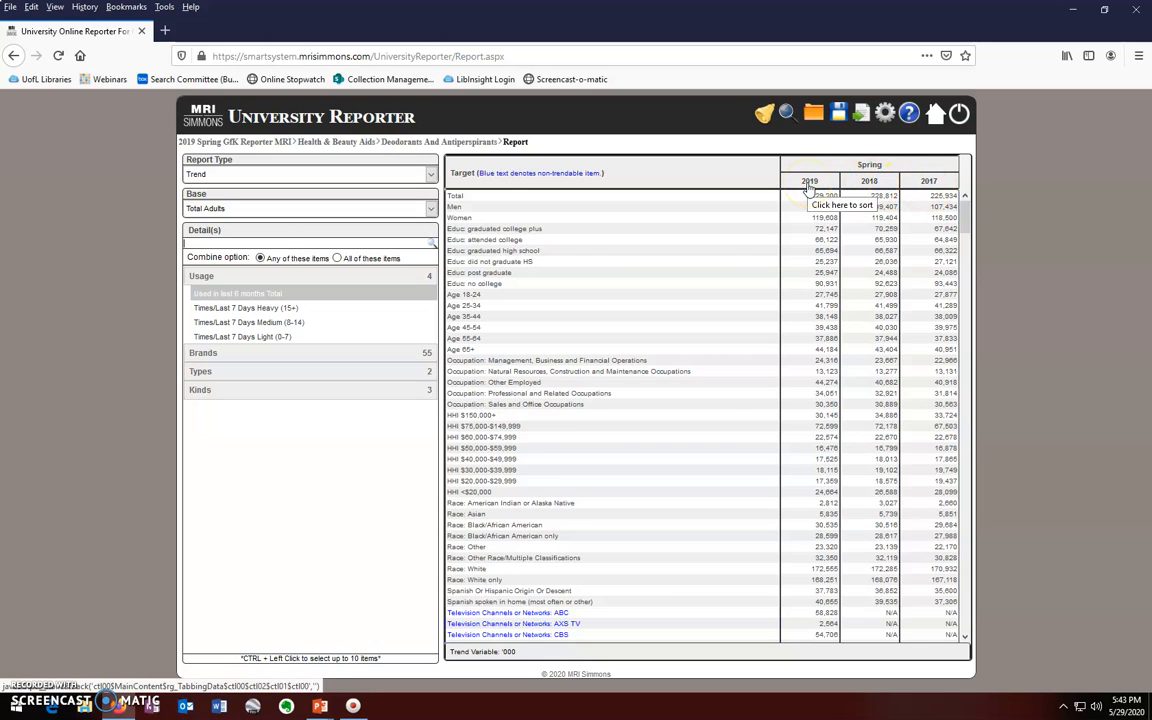
click(430, 174)
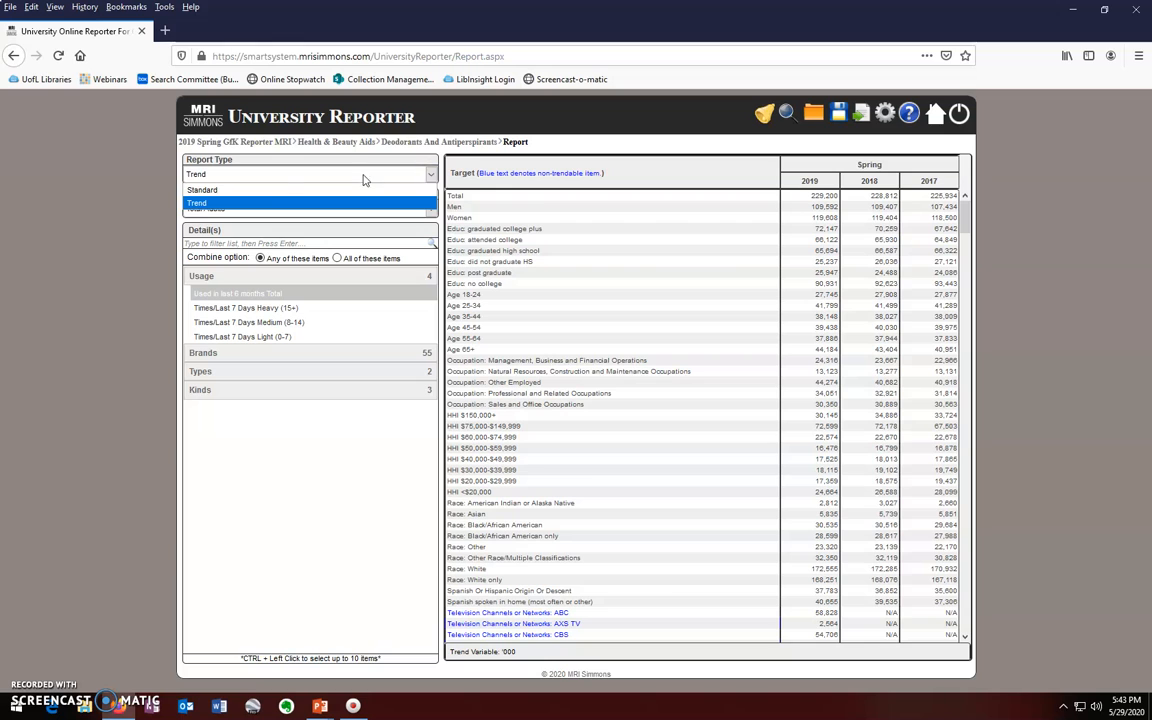
click(201, 189)
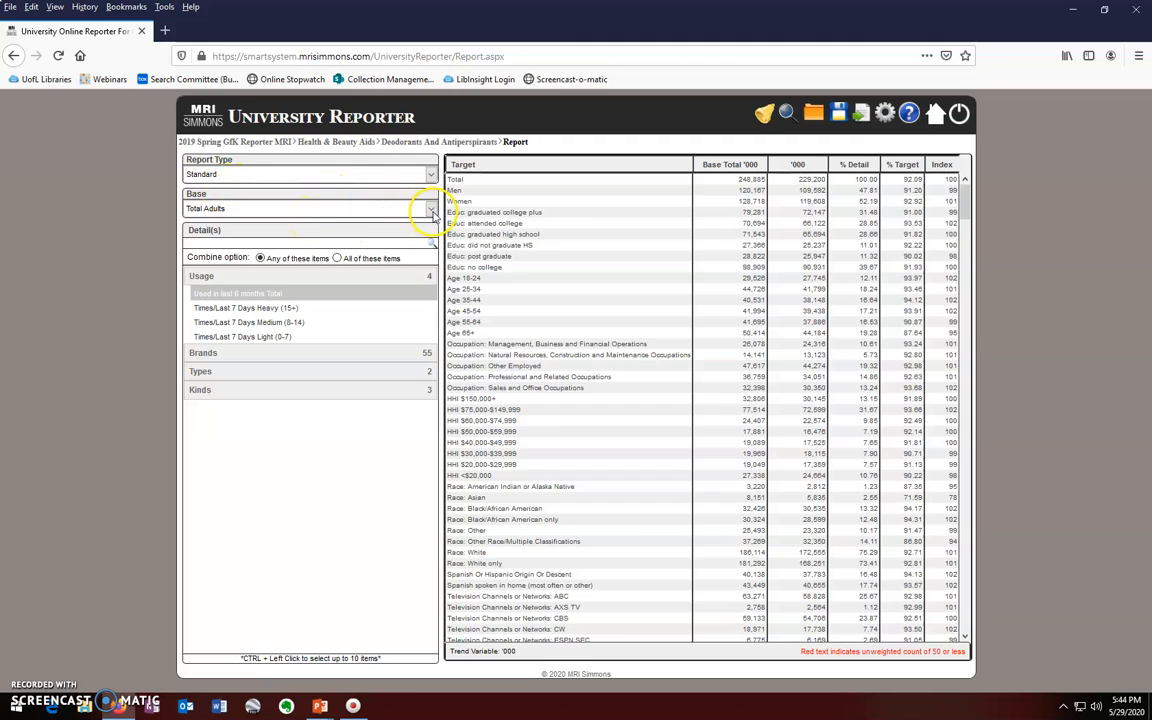
Step: Change the report base from Total Adults to Adults 21+ (236,416 thousand)
click(431, 209)
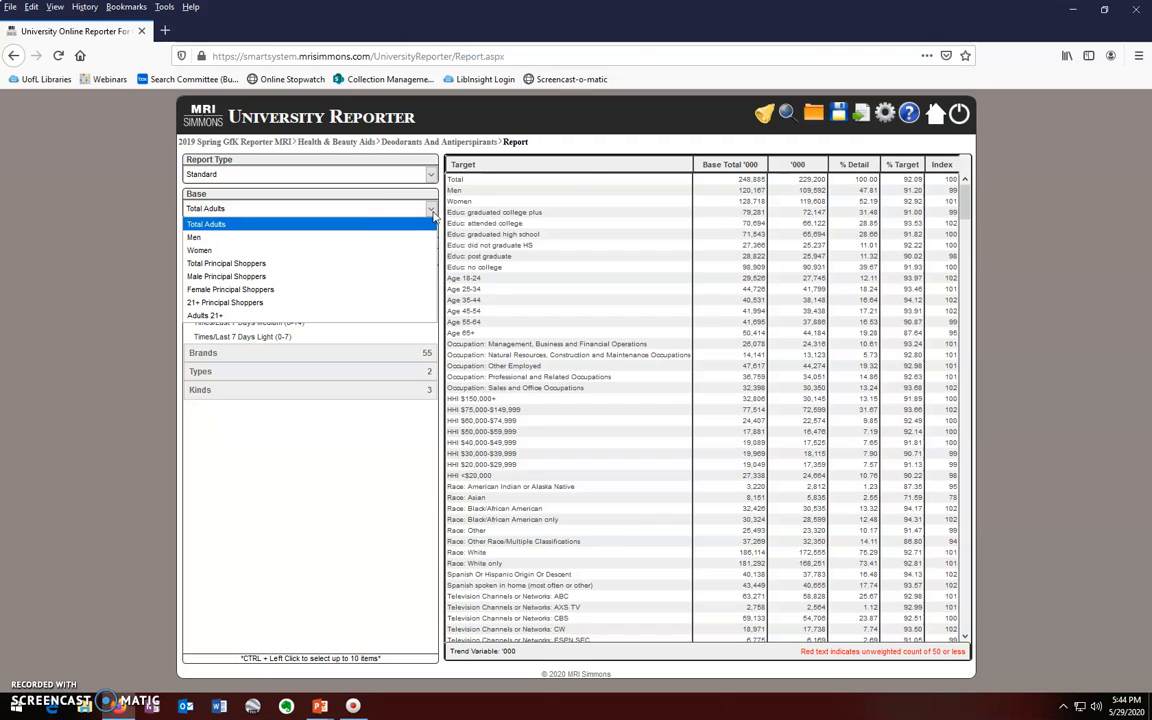
click(280, 315)
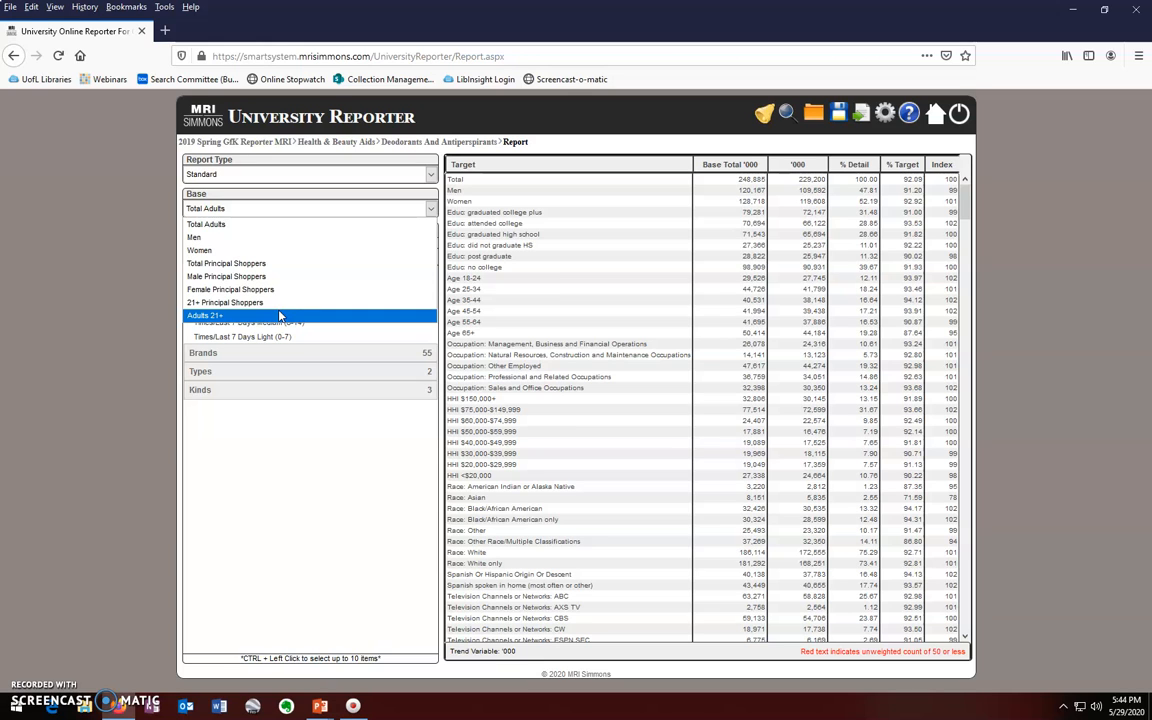
click(280, 315)
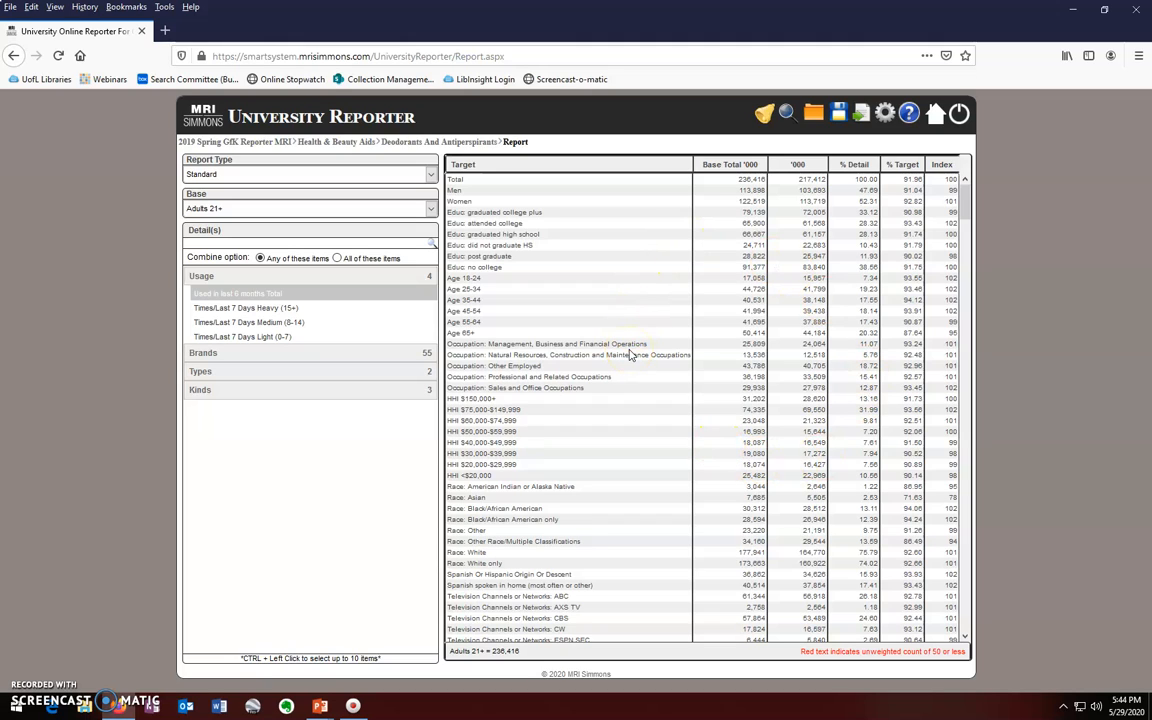
Step: Require all details to match and target Speed Stick users (8,406 thousand, 3.56%)
click(337, 259)
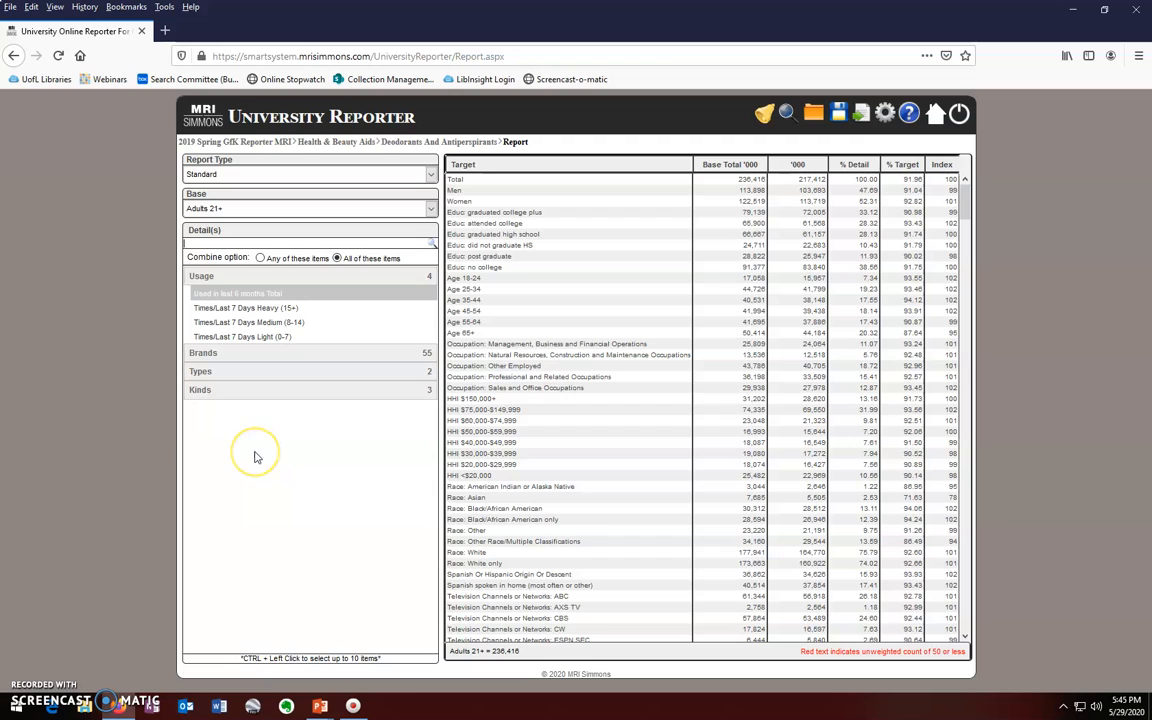
click(260, 295)
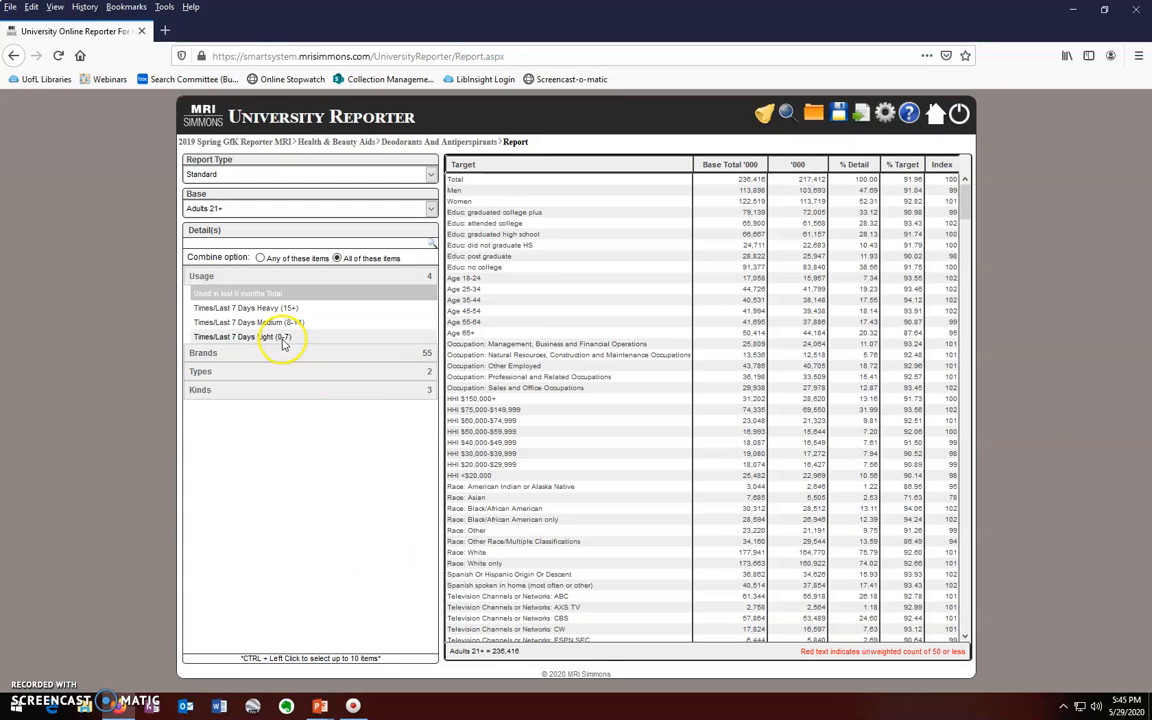
click(237, 355)
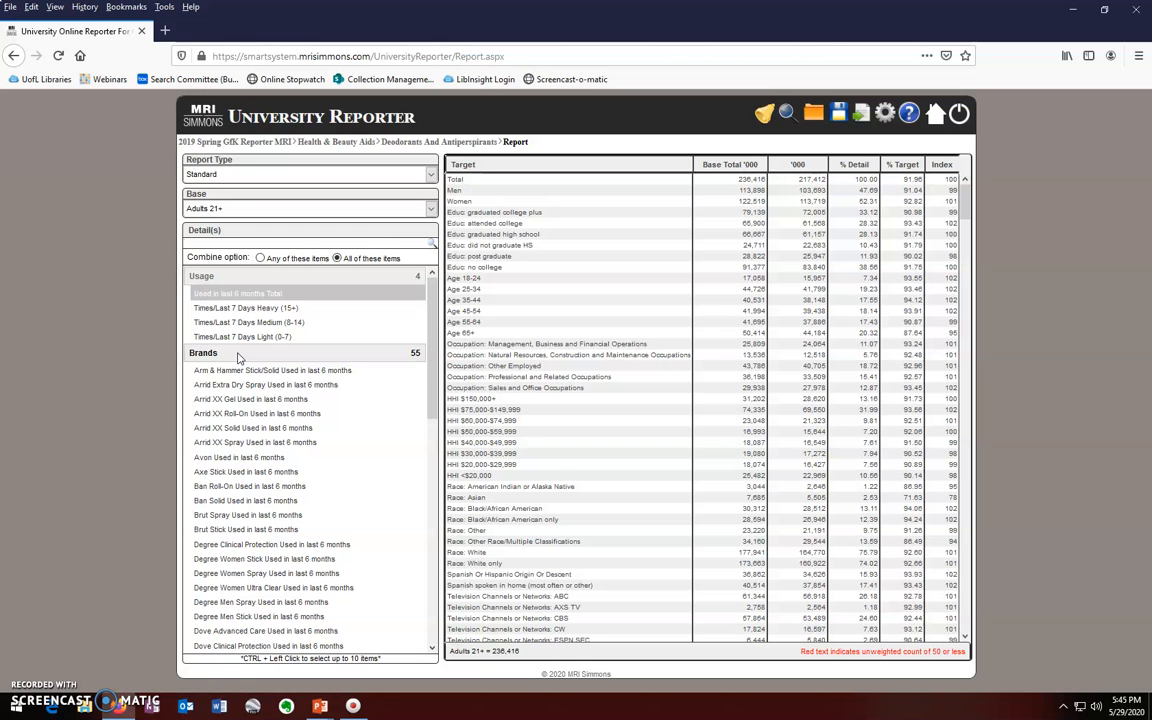
scroll(264, 432, down, 3)
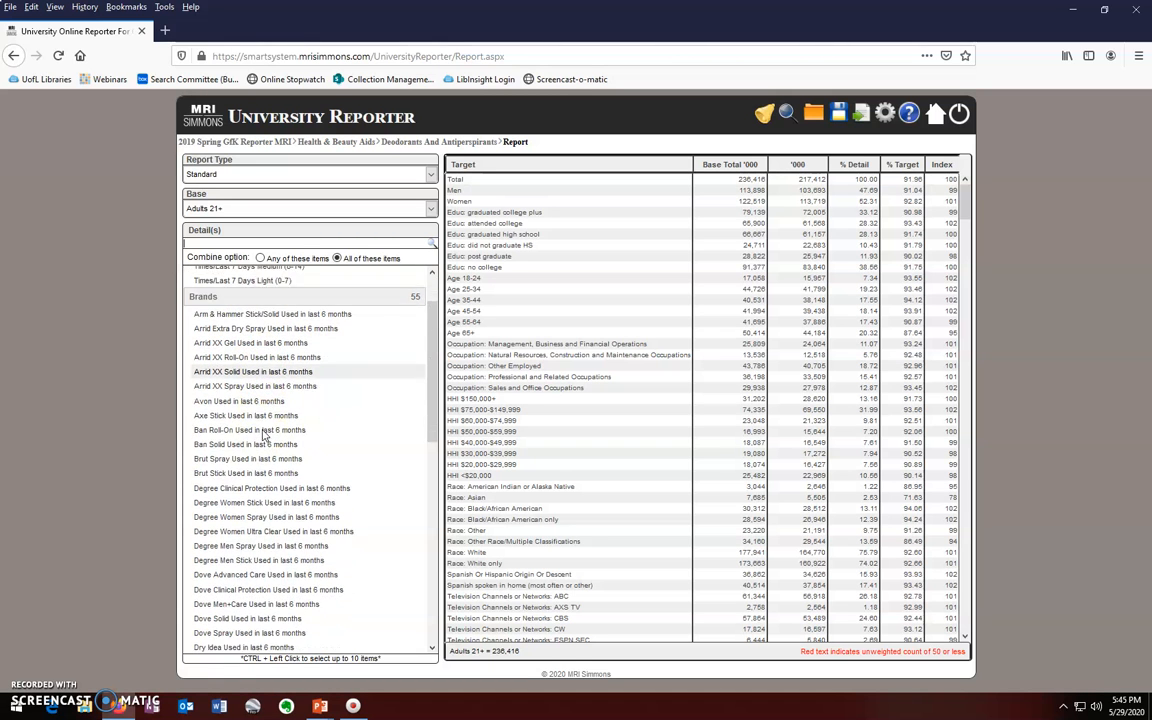
scroll(264, 432, down, 9)
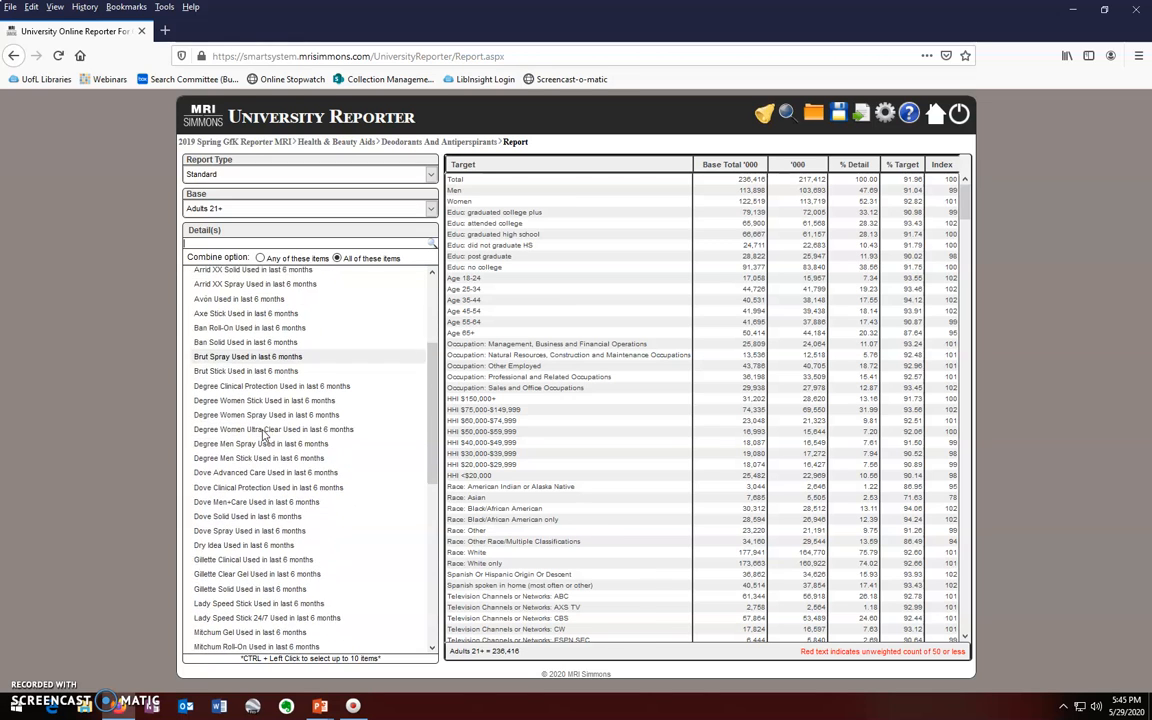
scroll(264, 432, down, 9)
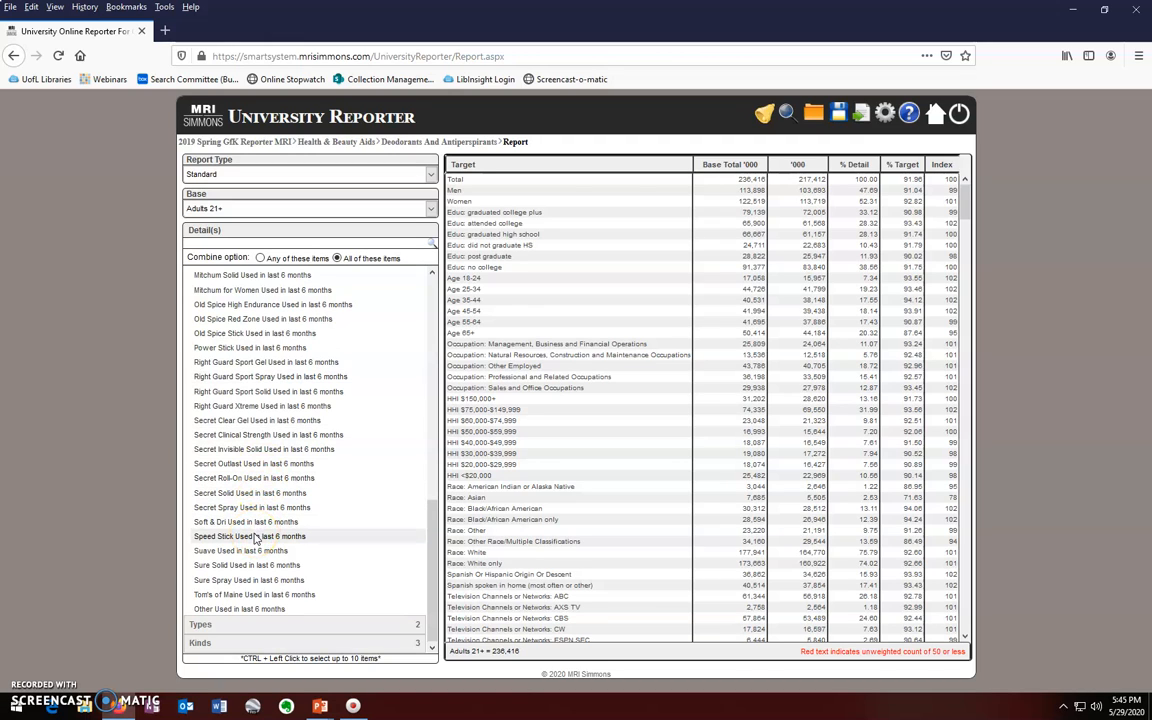
click(256, 538)
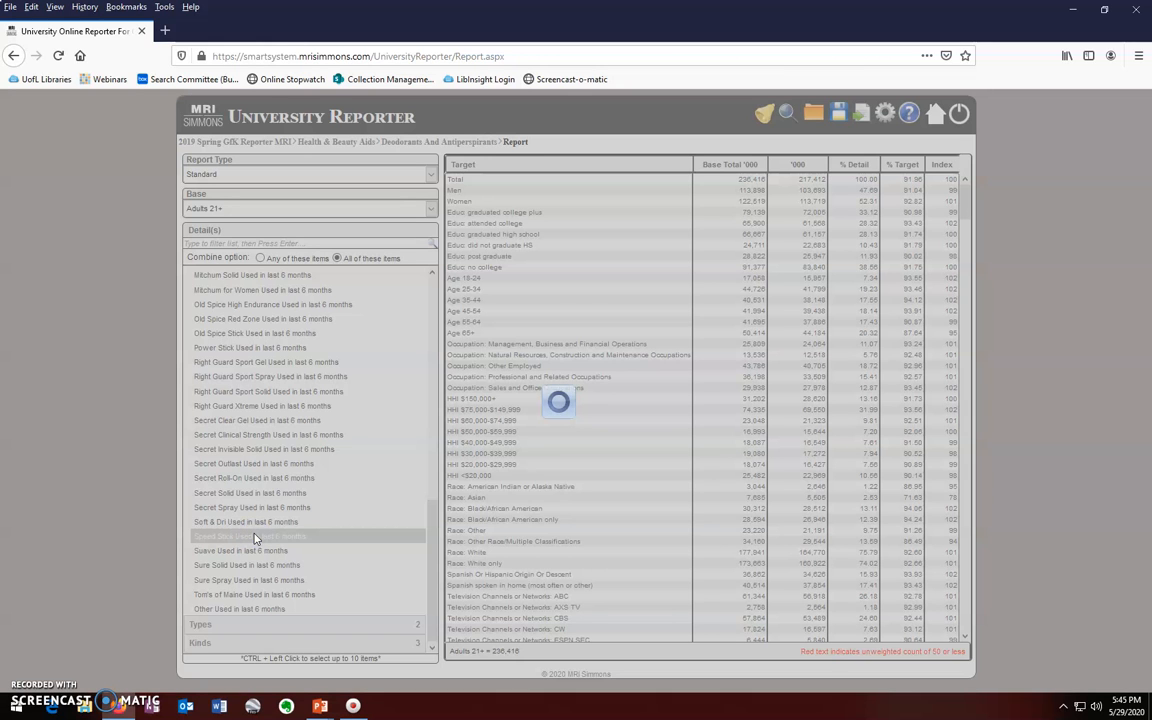
Step: Expand the Types detail category to reveal Scented and Unscented
scroll(347, 456, up, 10)
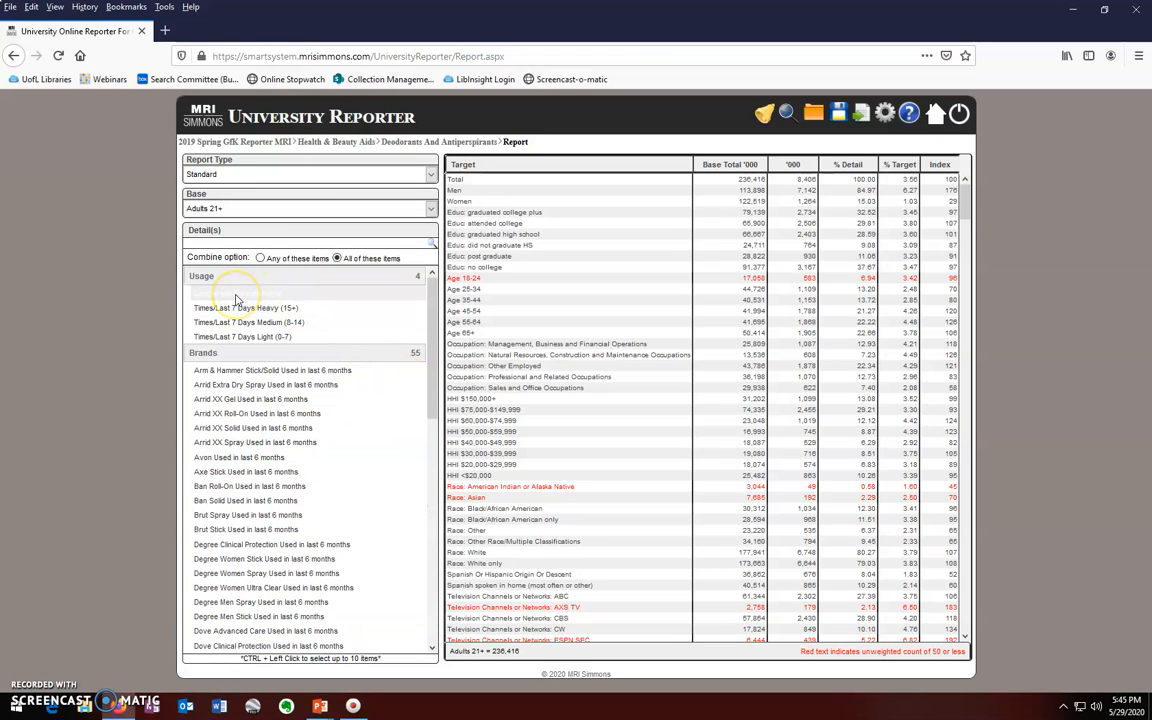
scroll(309, 481, down, 8)
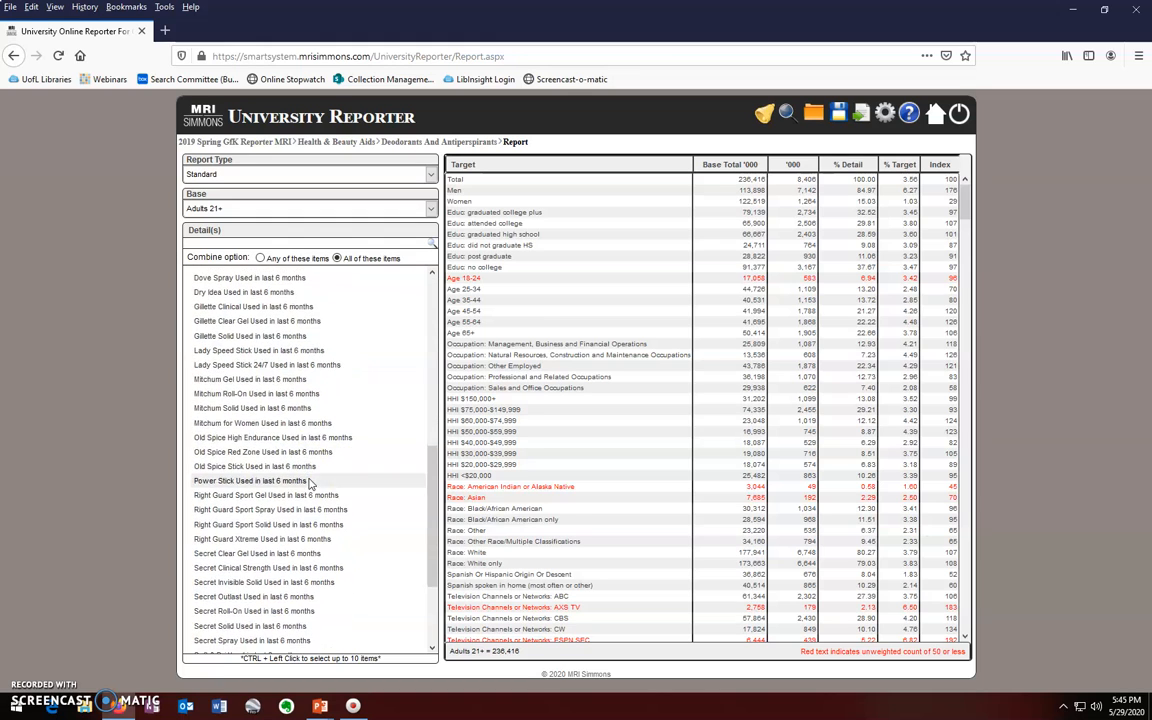
scroll(309, 482, down, 3)
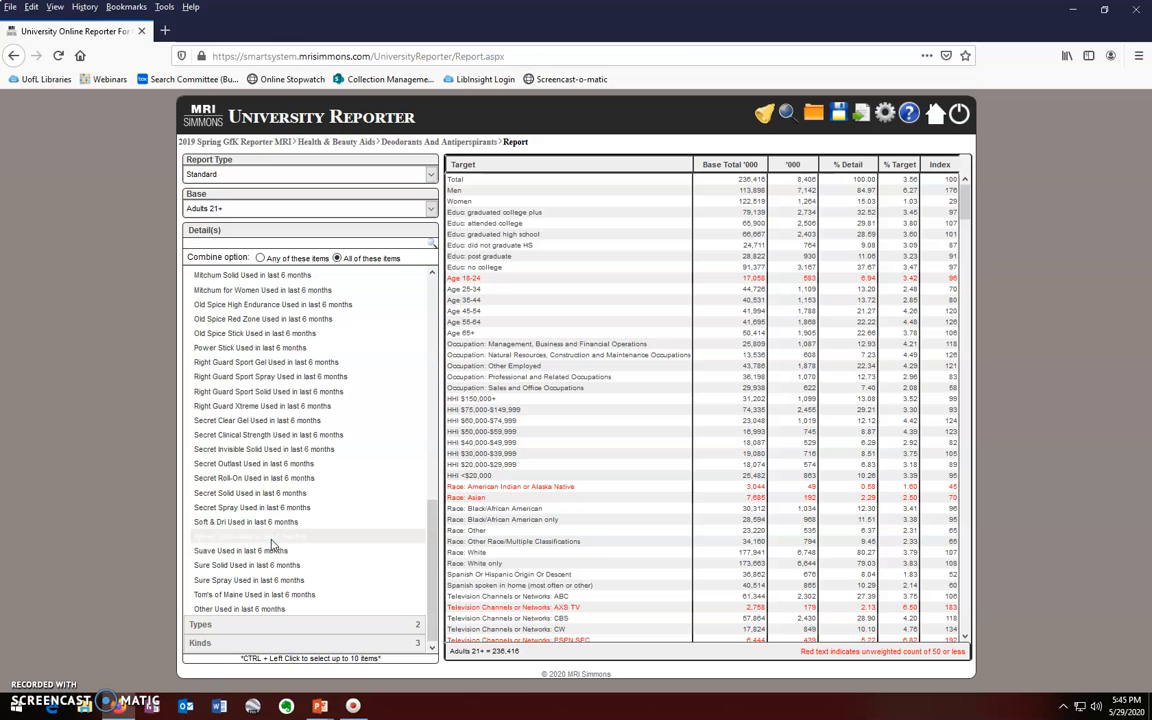
click(203, 625)
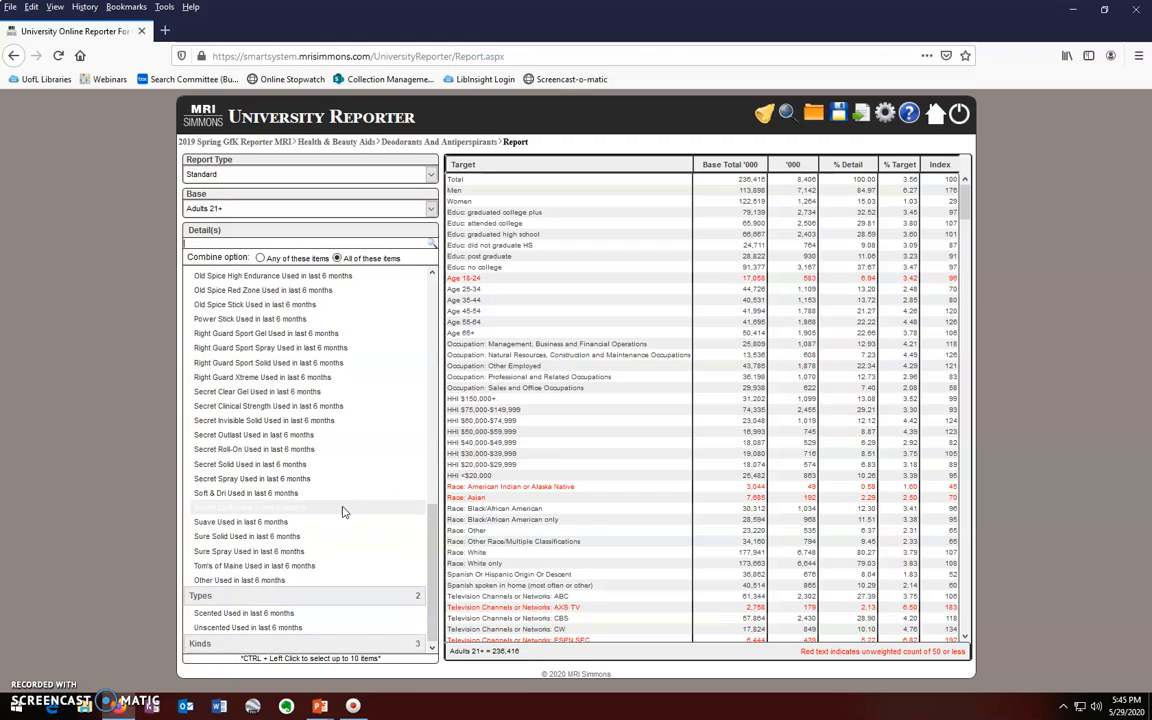
Step: Add Scented, Unscented and the Antiperspirant/Deodorant kind to the target, shrinking it to 211 thousand
click(212, 613)
ctrl+click(218, 627)
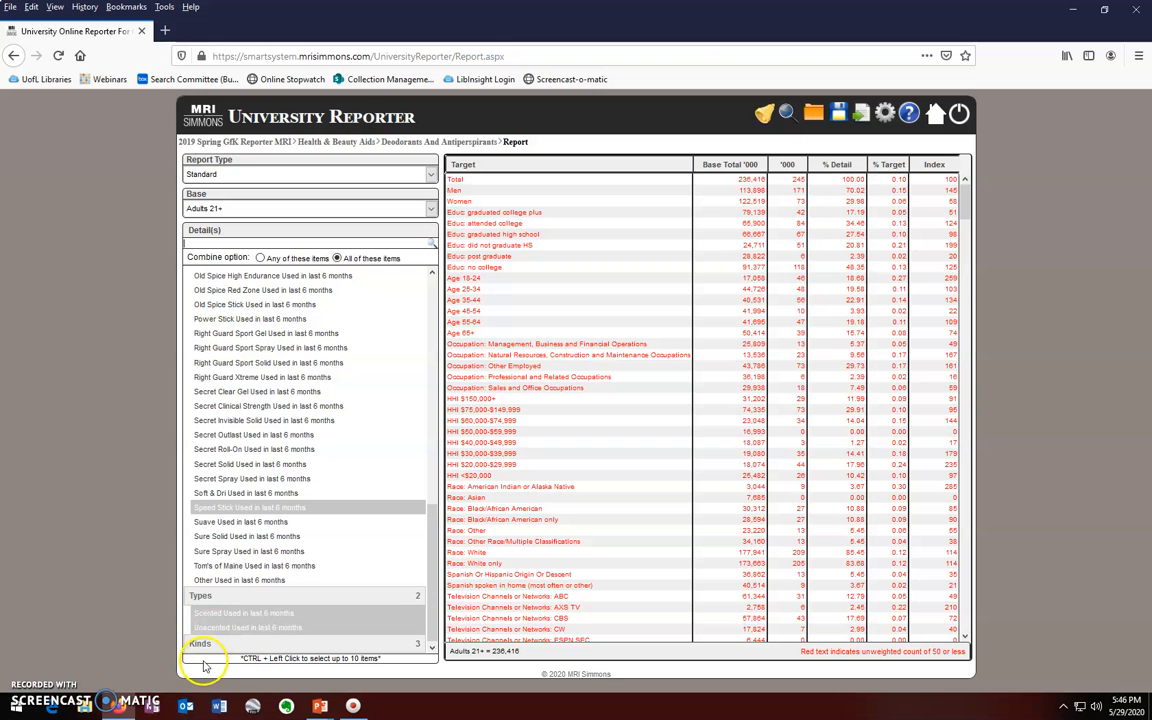
click(207, 643)
scroll(347, 611, down, 1)
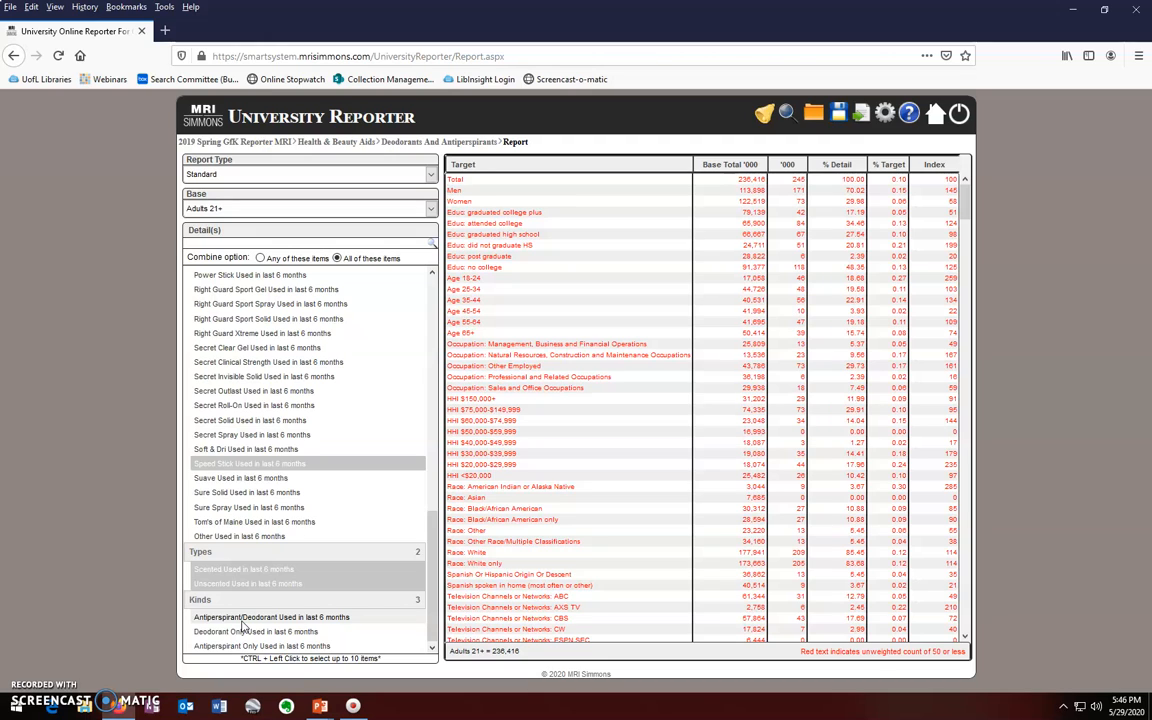
click(240, 632)
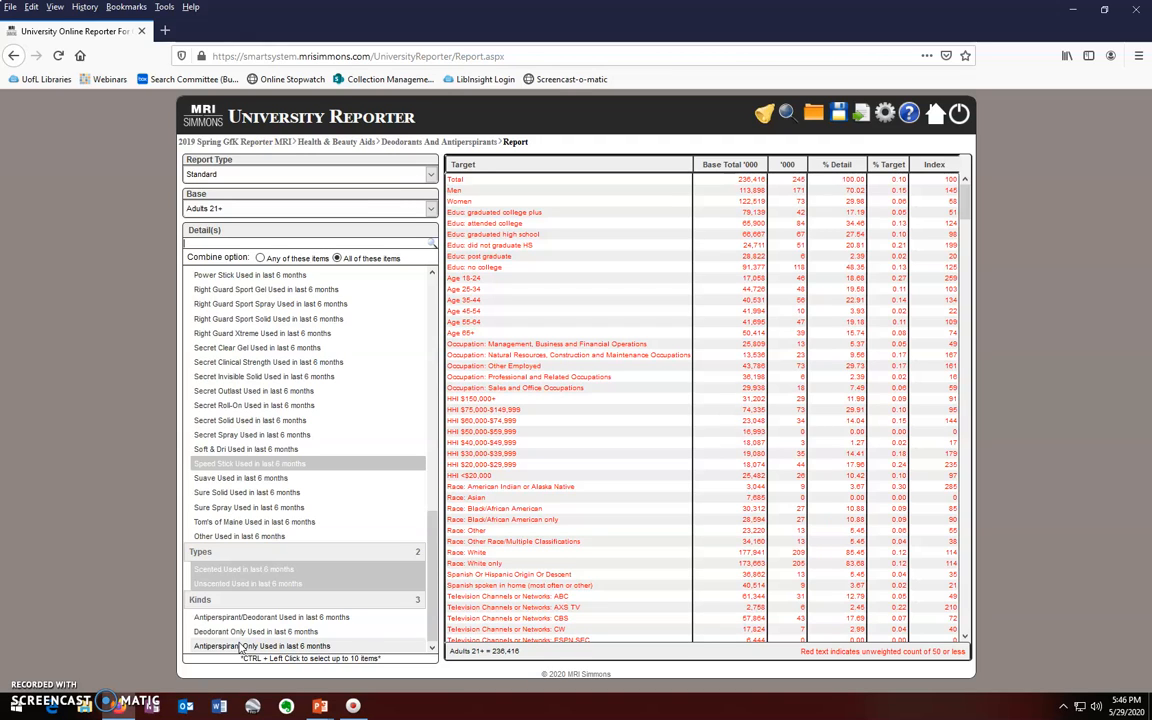
click(245, 620)
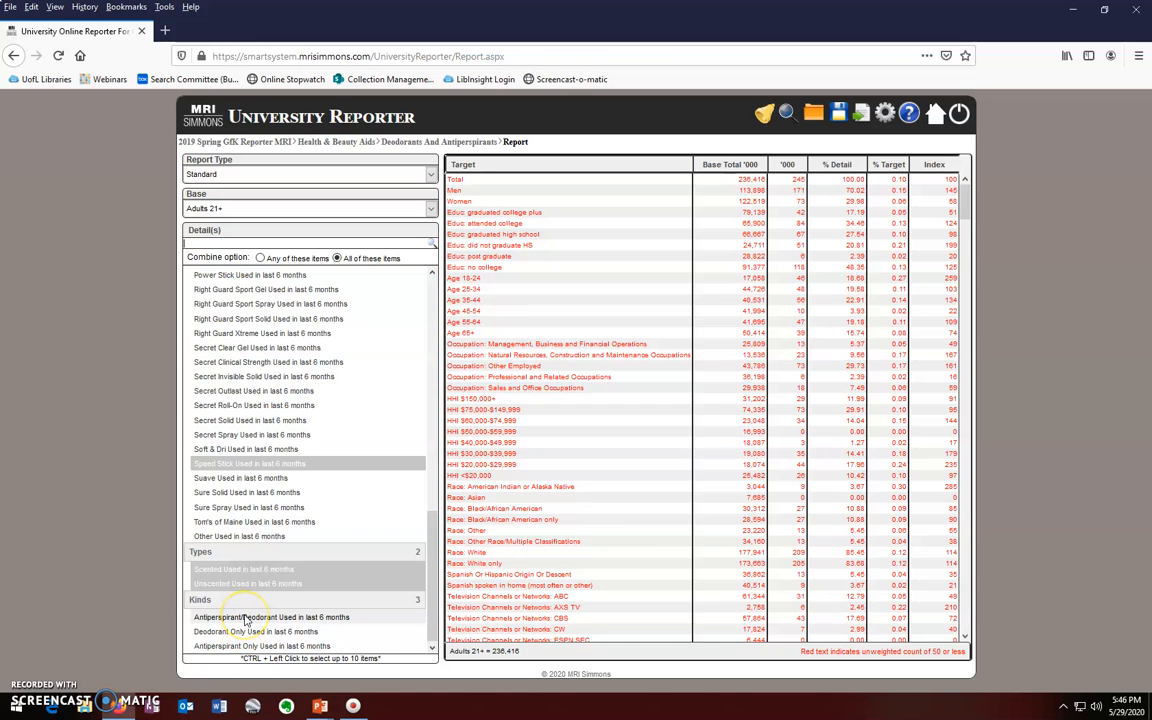
click(245, 620)
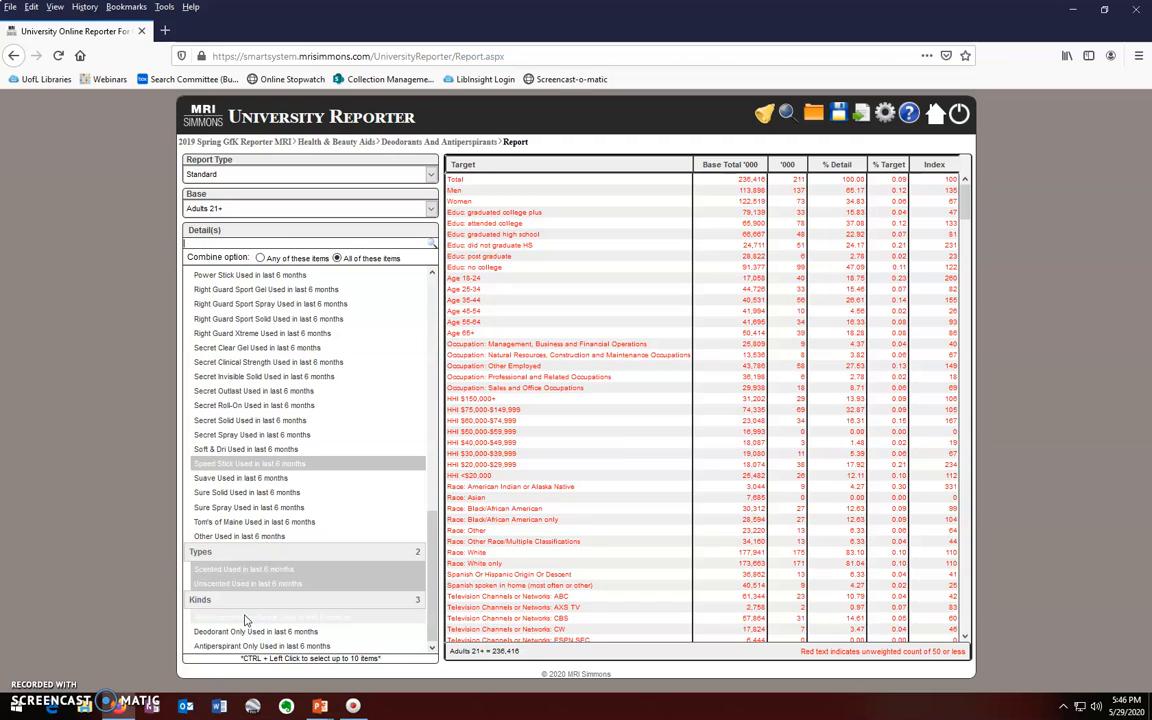
click(245, 618)
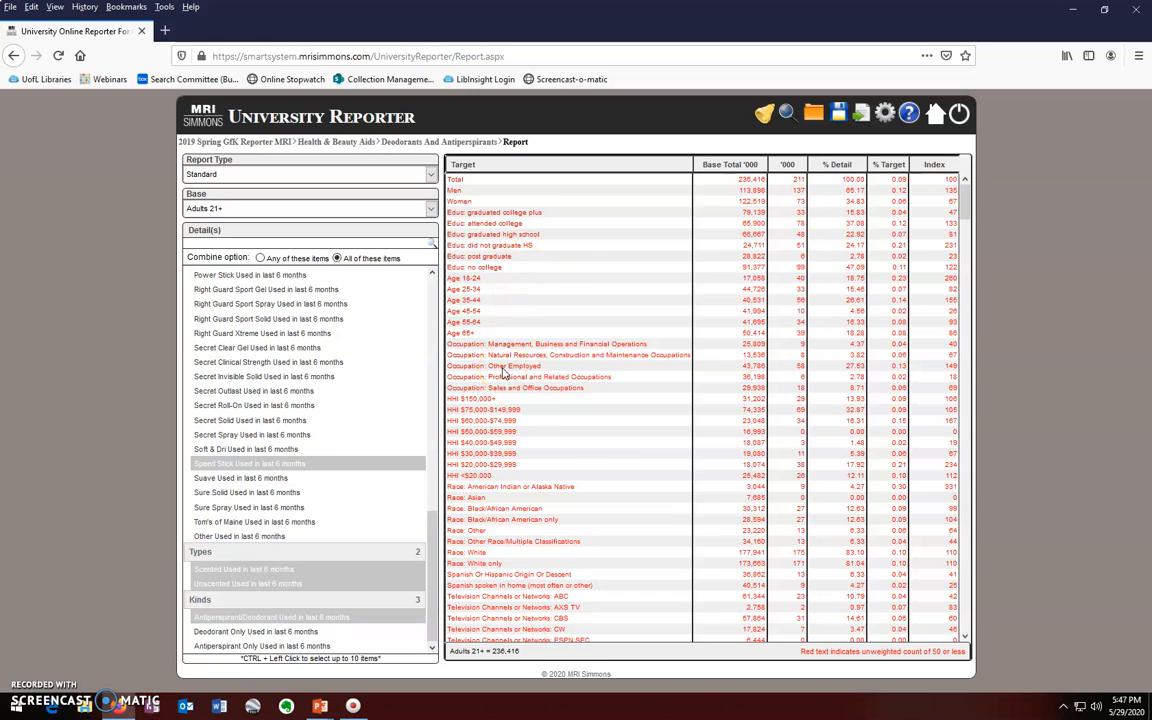
scroll(502, 435, down, 3)
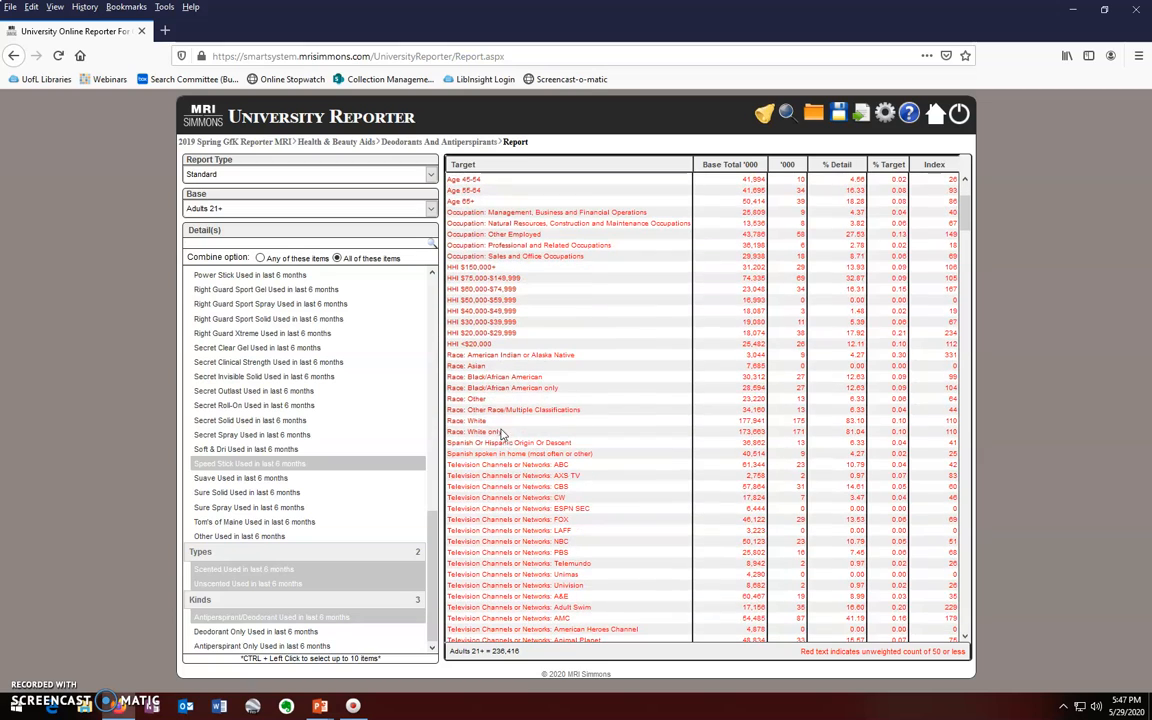
scroll(516, 468, down, 3)
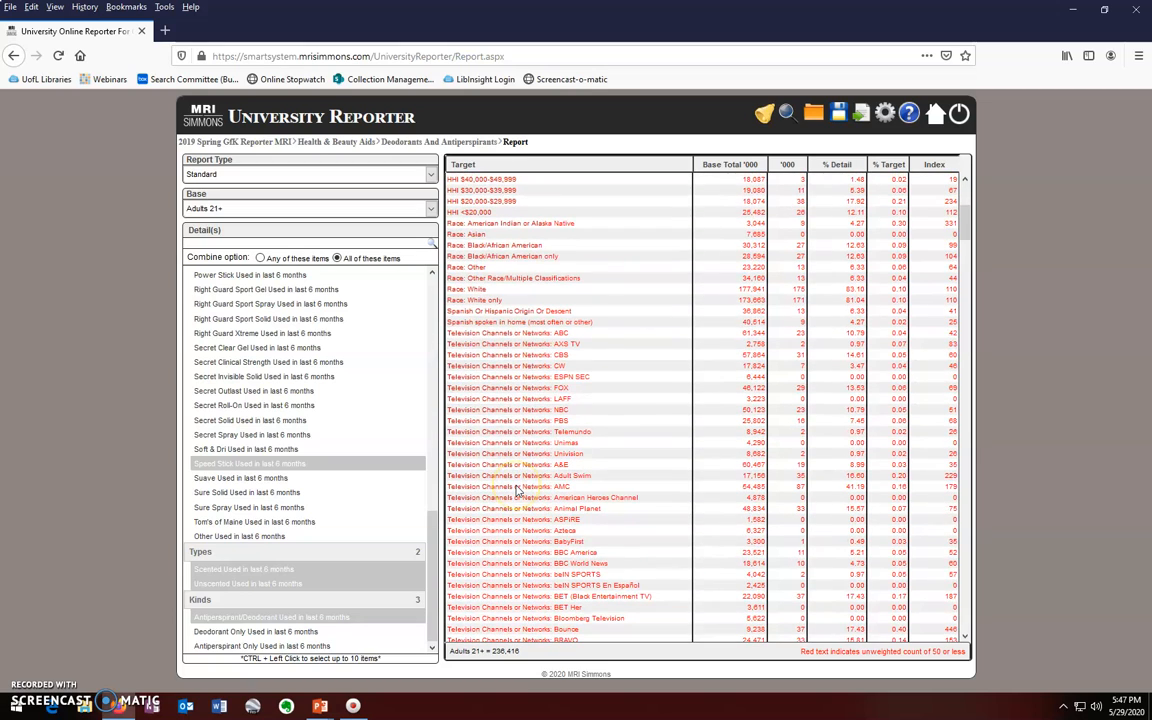
scroll(516, 489, down, 3)
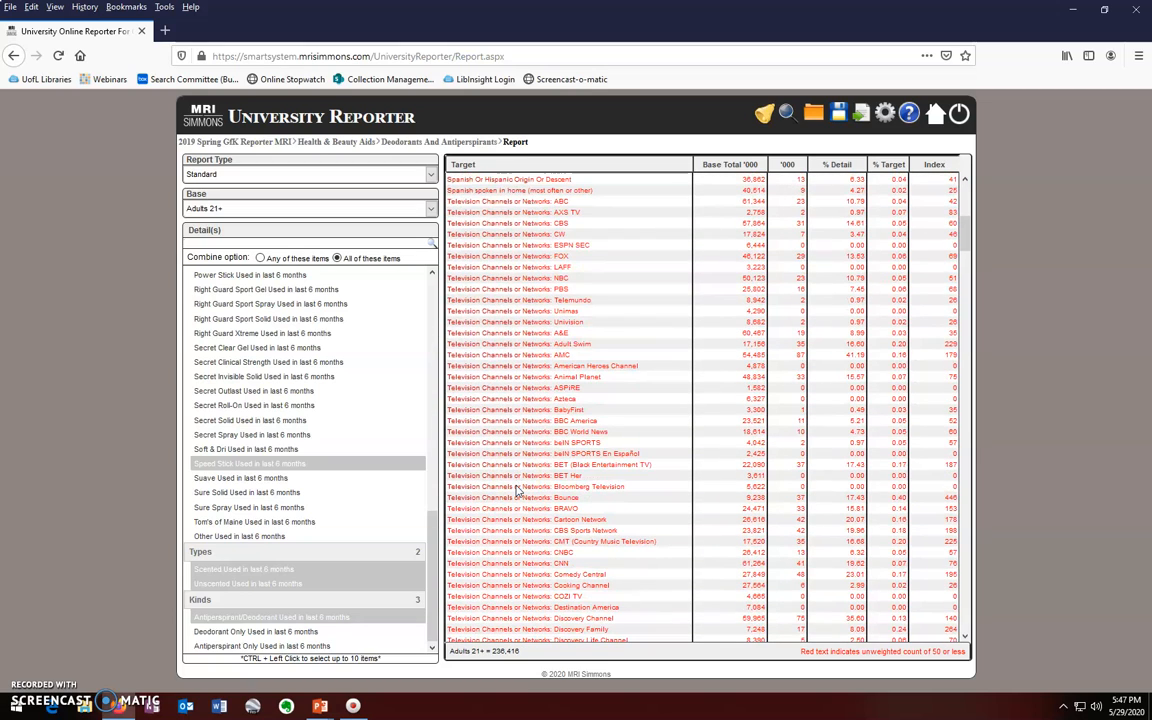
scroll(516, 489, down, 11)
scroll(516, 489, down, 12)
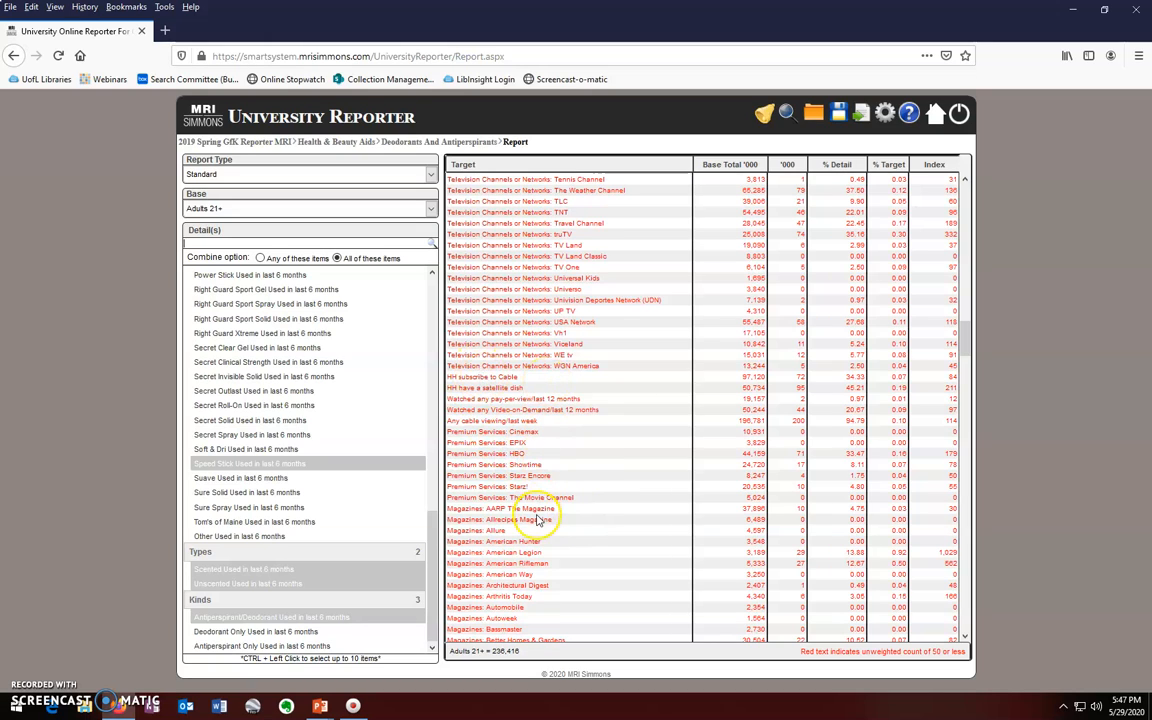
scroll(538, 516, down, 4)
scroll(538, 519, down, 10)
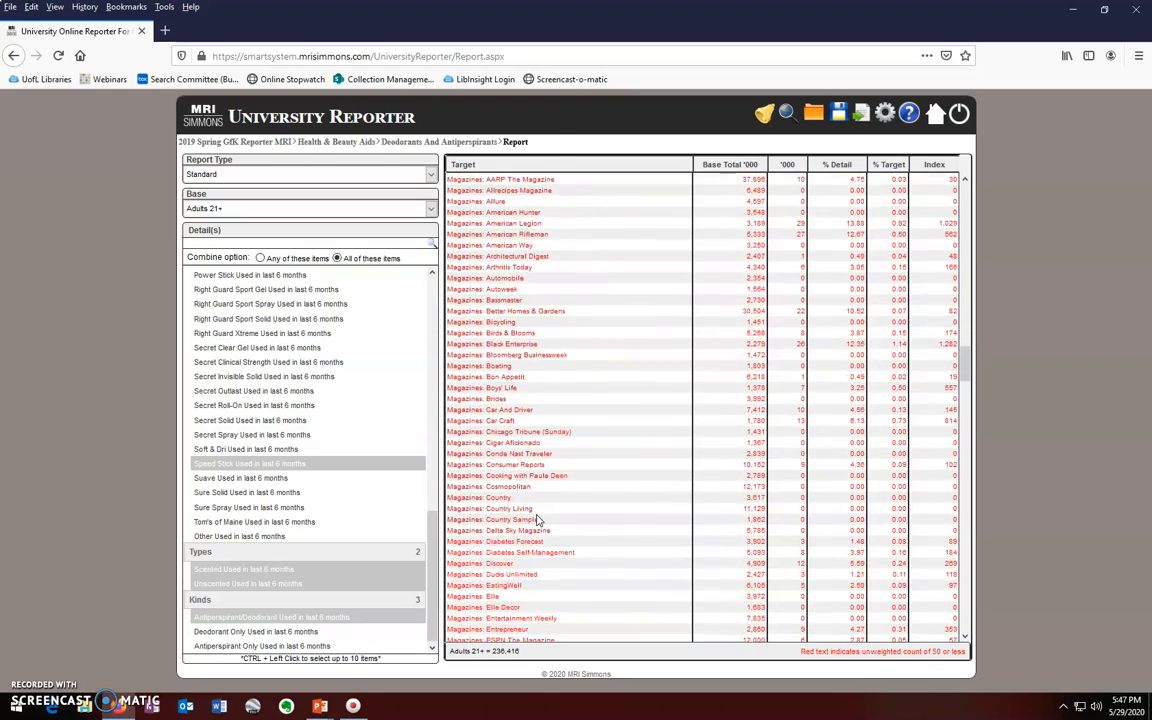
scroll(538, 519, down, 12)
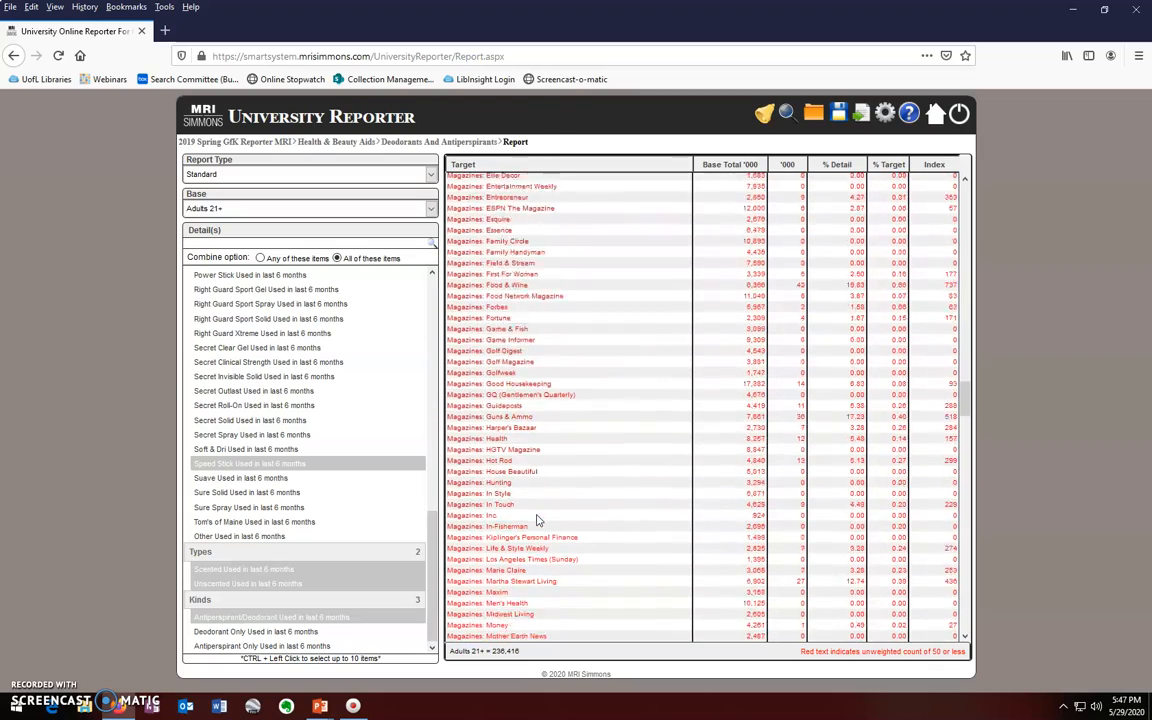
scroll(538, 519, down, 10)
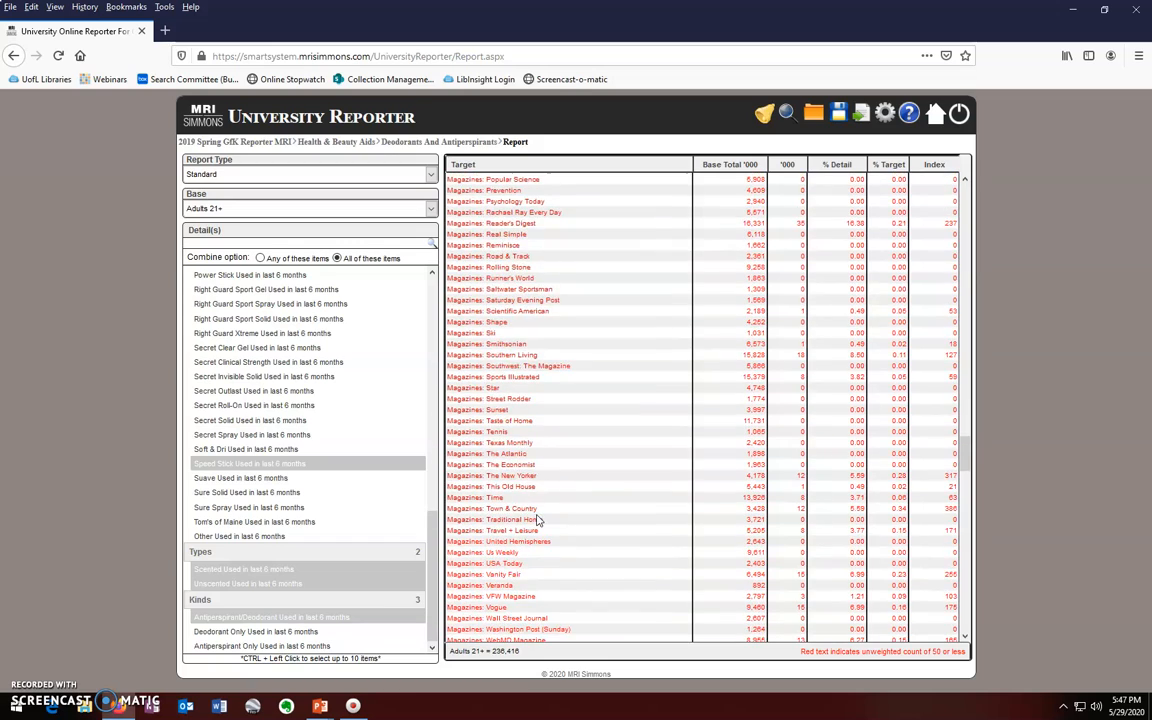
scroll(546, 521, down, 4)
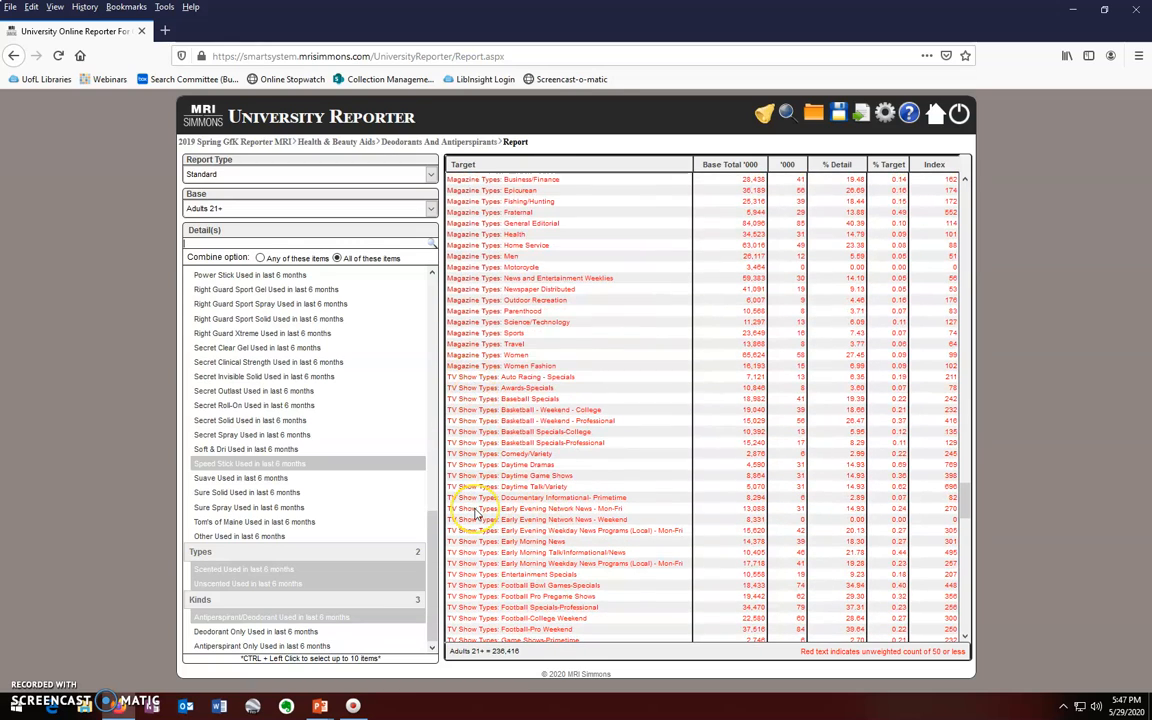
scroll(477, 513, down, 5)
scroll(477, 513, down, 6)
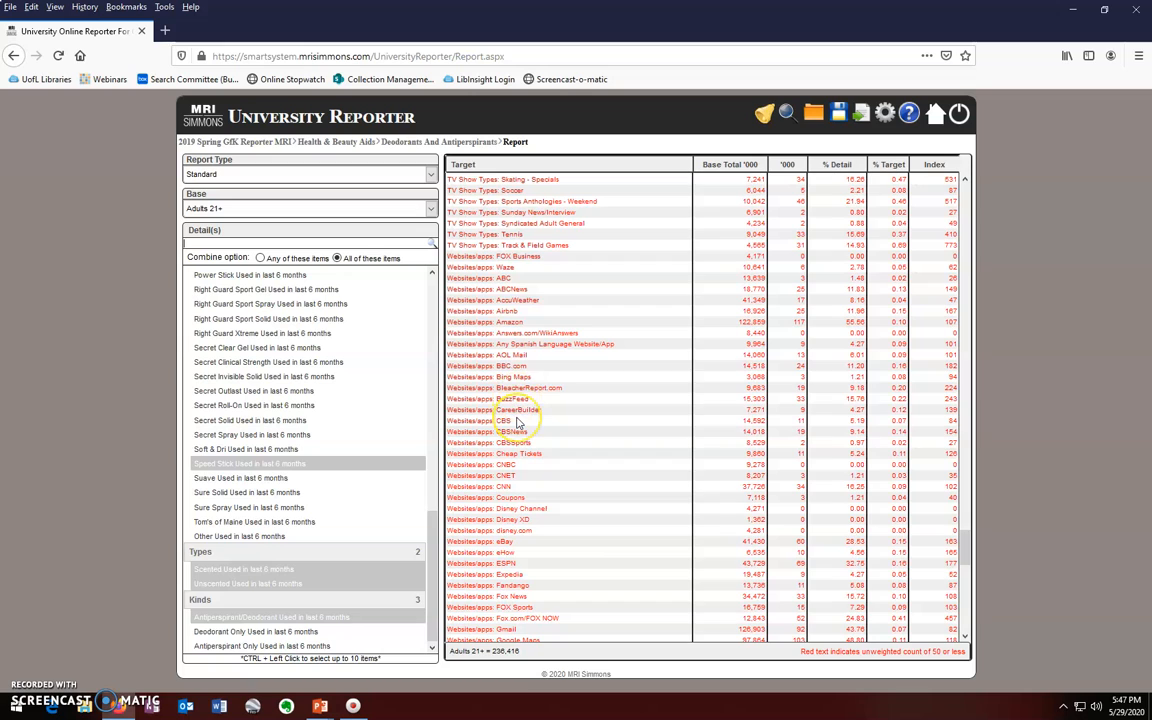
scroll(517, 422, down, 5)
scroll(517, 422, down, 12)
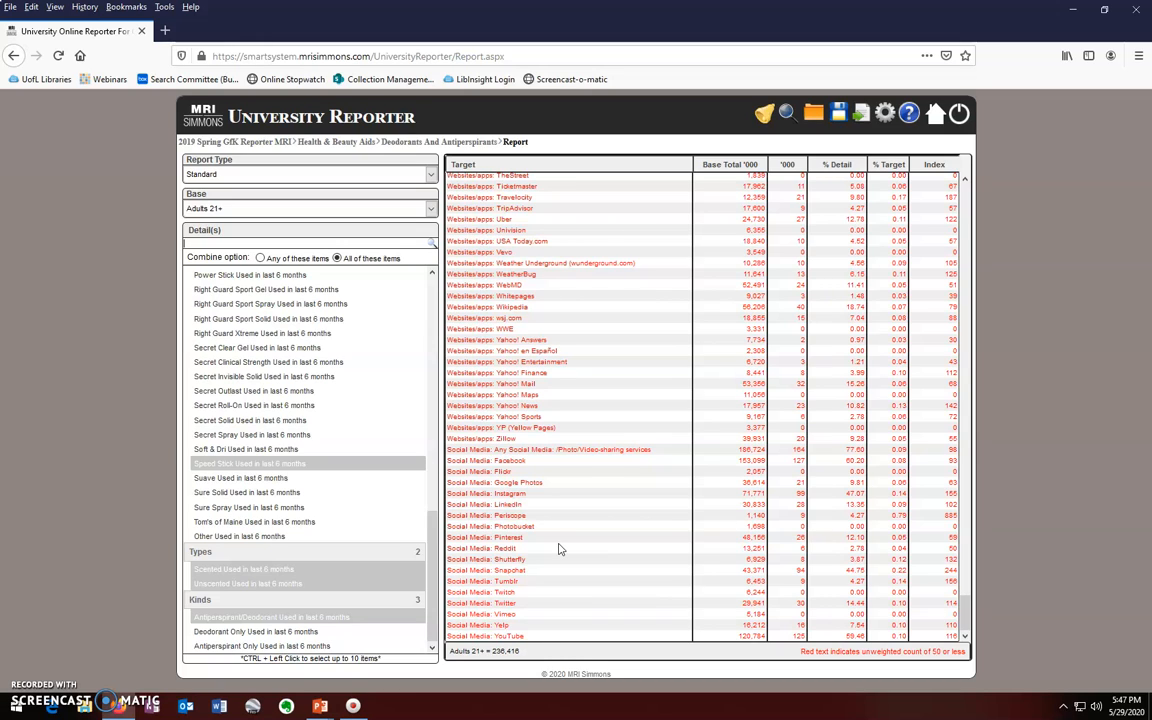
Step: Open the University Internet Reporter Tutorial PDF from the Help links
click(911, 116)
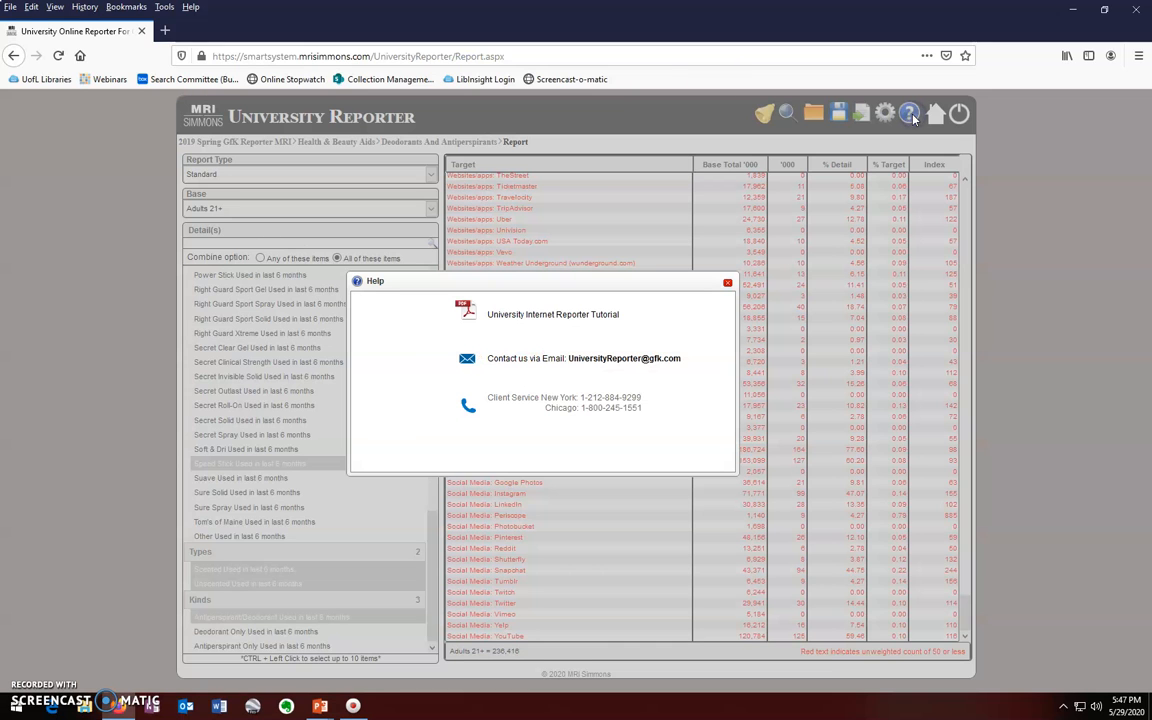
click(585, 316)
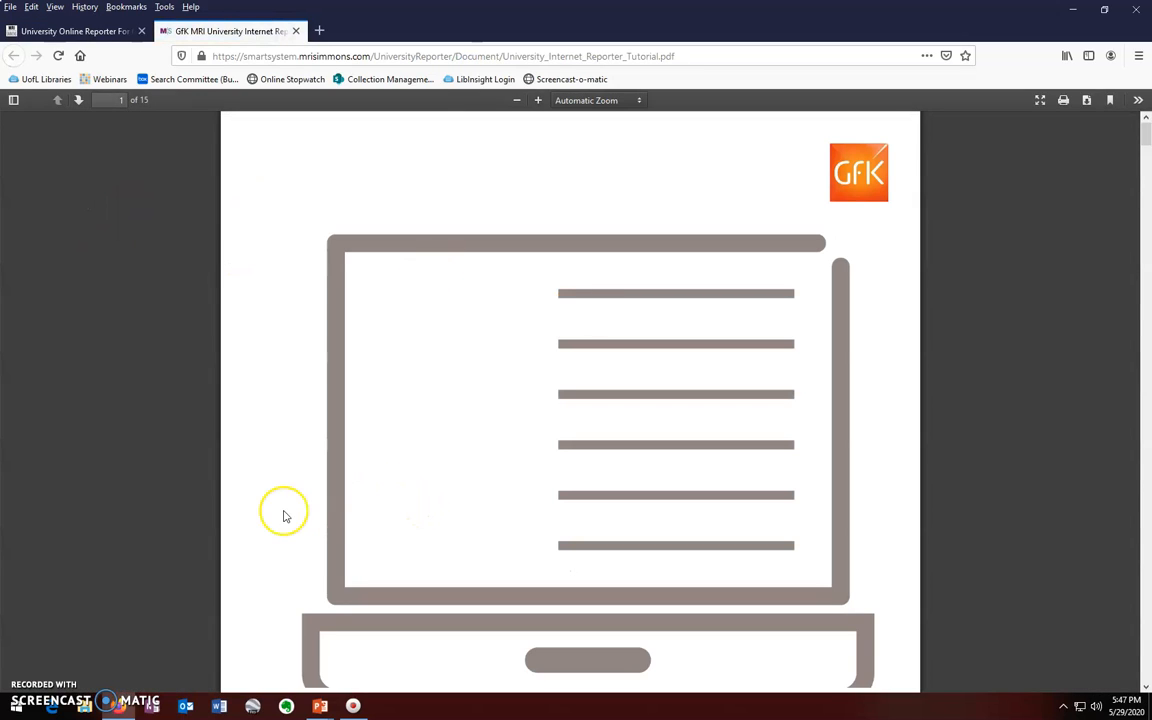
Step: Read page 6, section 2.3 How to read a UIR Worksheet, then return to the report
scroll(283, 514, down, 5)
scroll(283, 514, down, 12)
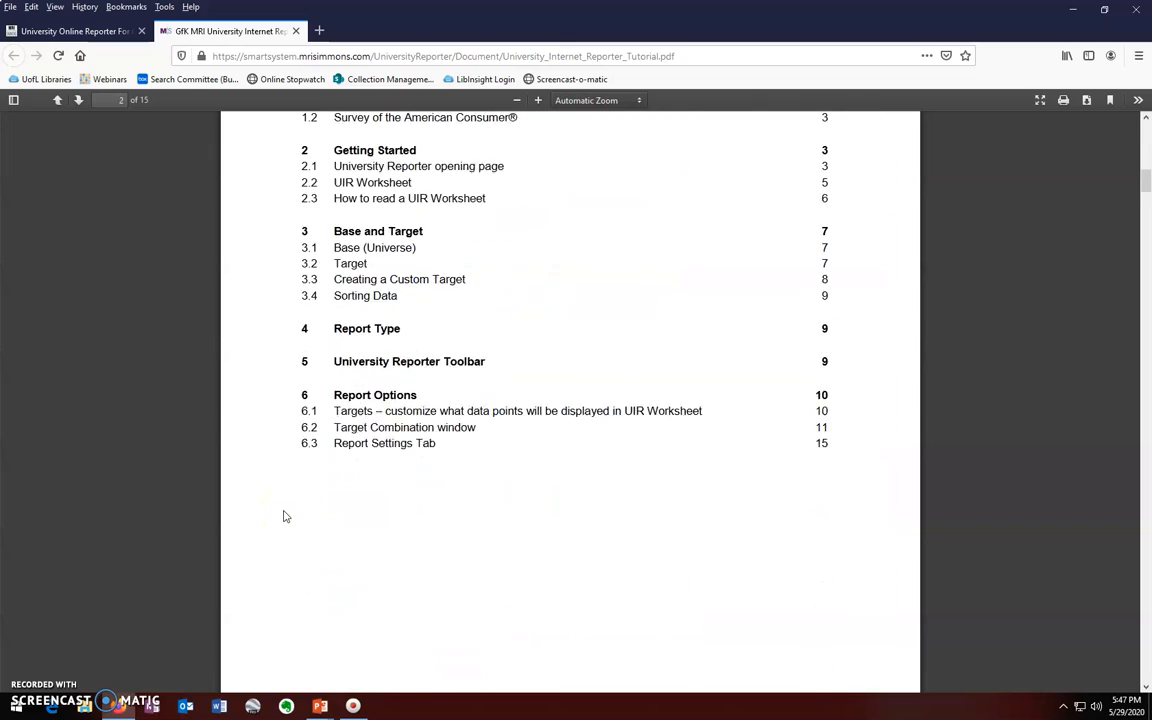
scroll(283, 516, down, 12)
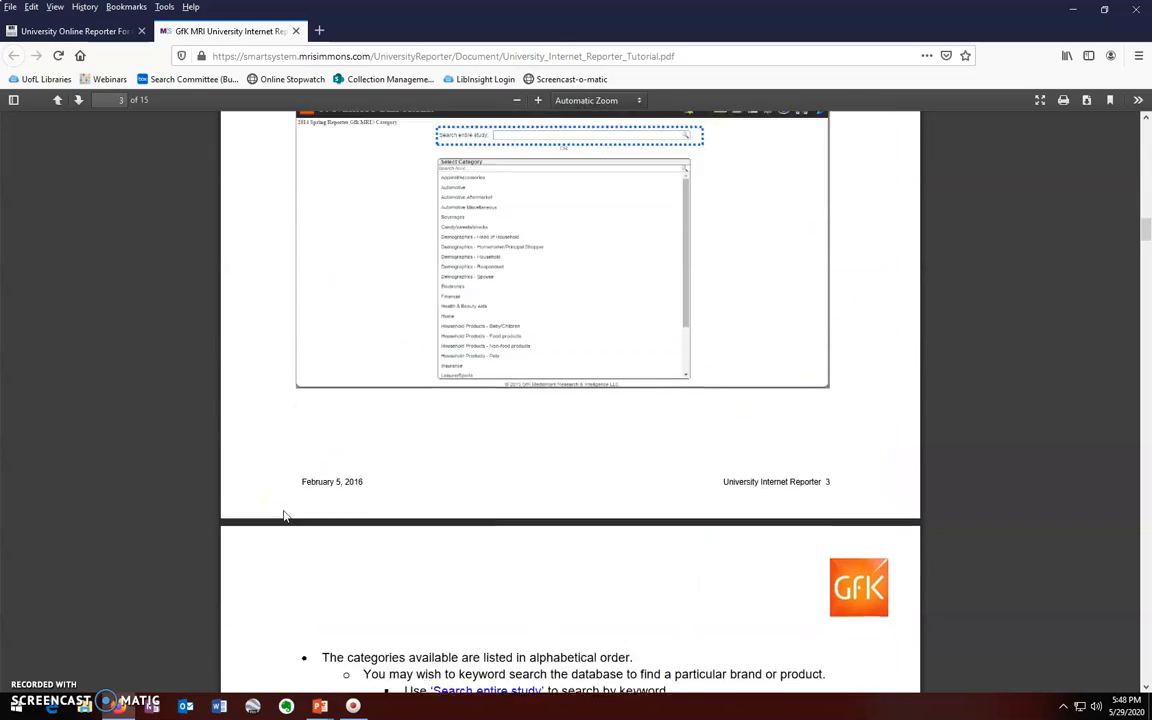
scroll(283, 516, down, 8)
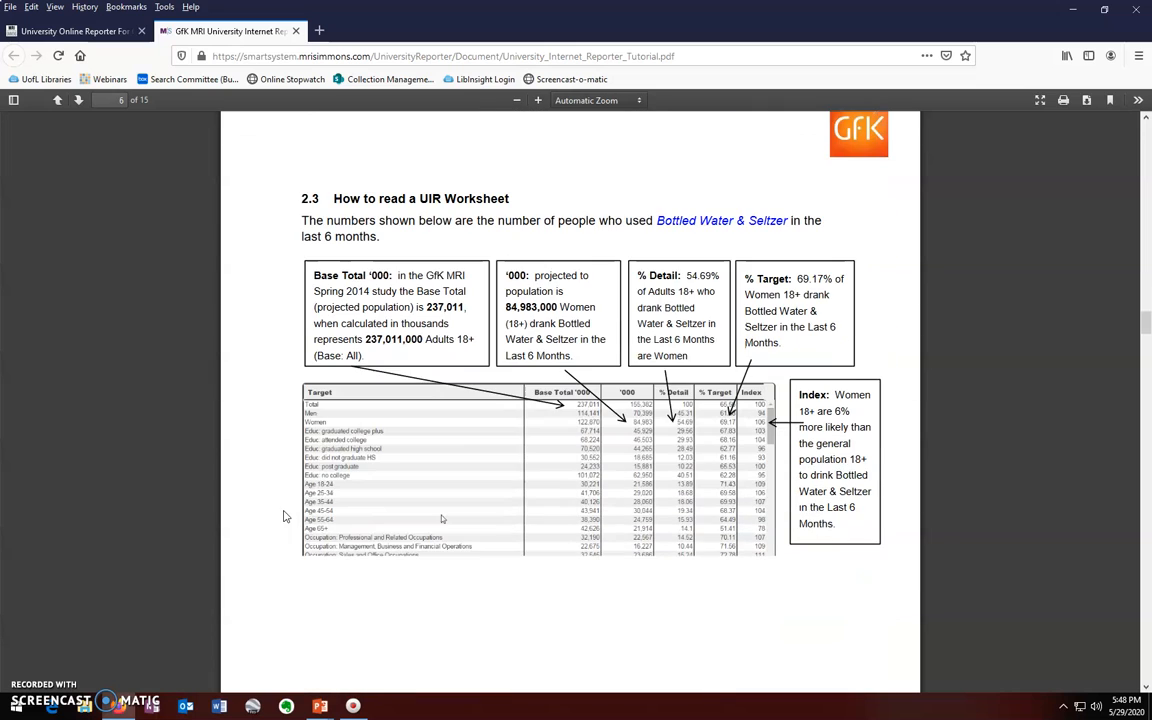
scroll(283, 516, up, 1)
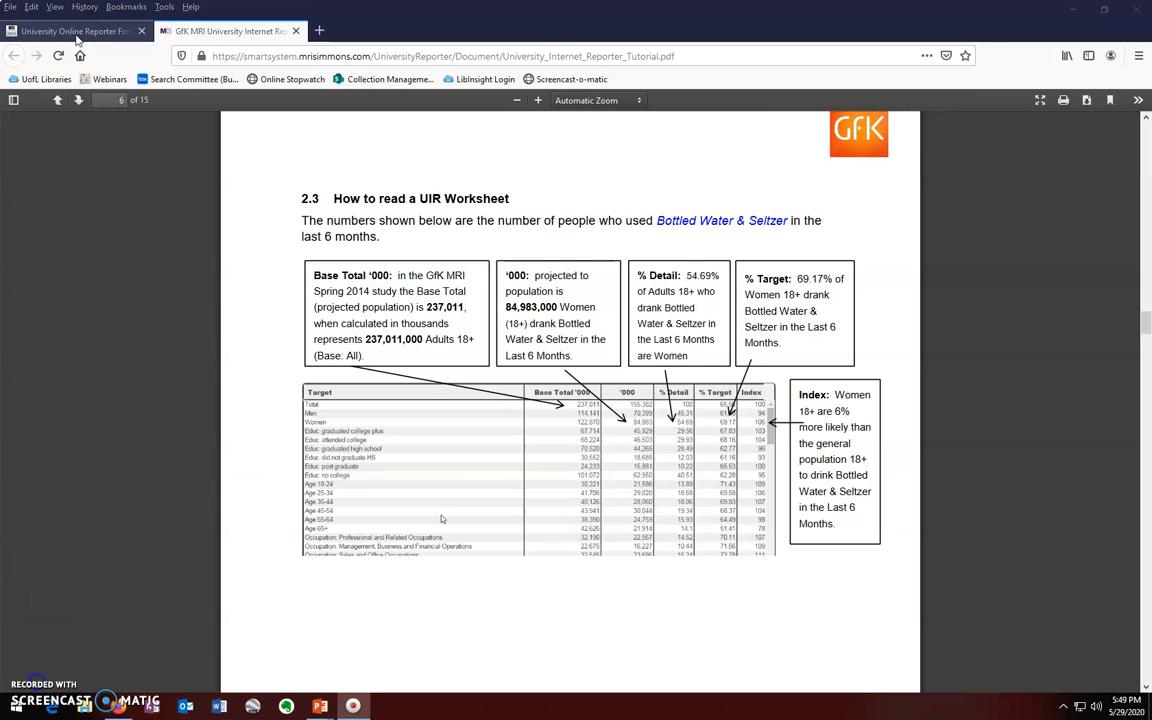
click(77, 33)
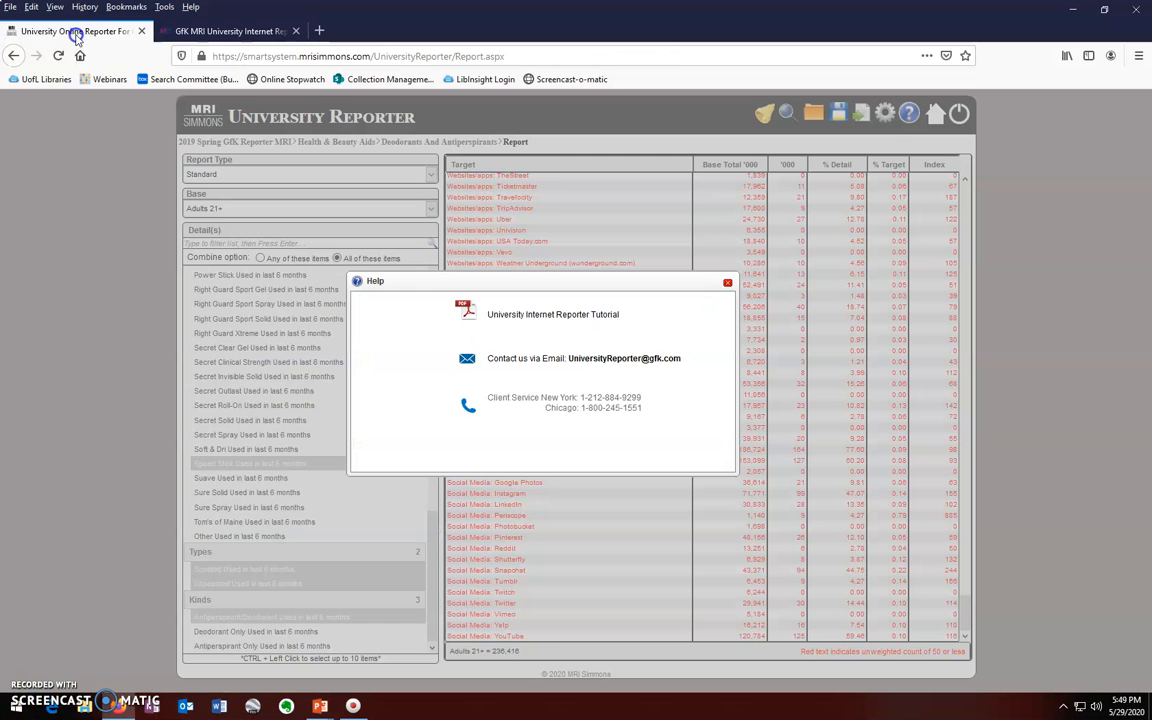
Step: Close the Help window covering the deodorant report
click(727, 283)
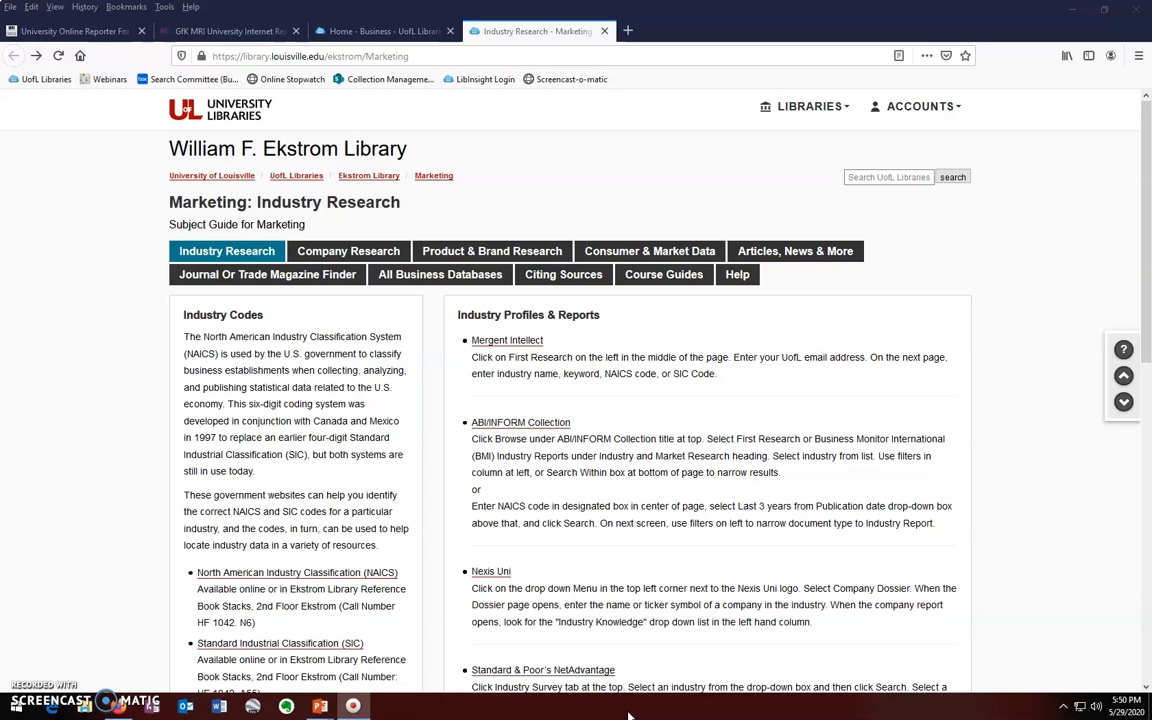
Step: Open the guide's Consumer & Market Data page and scroll its resources down to Datasets with ICPSR
click(625, 250)
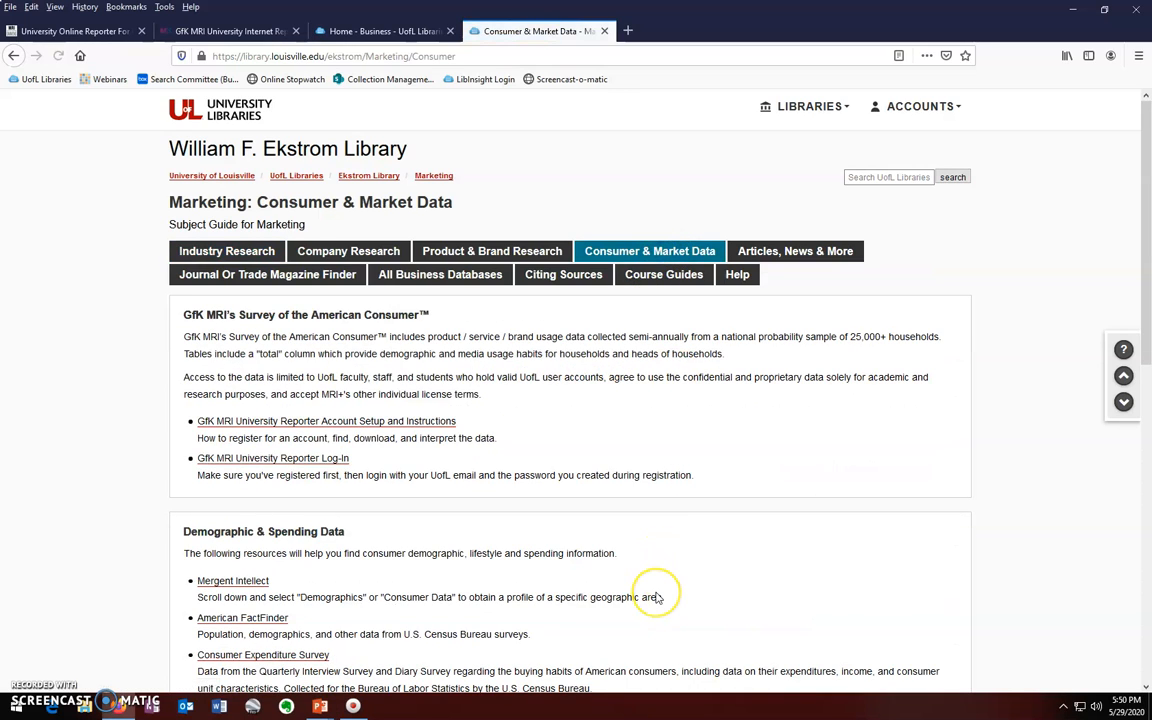
scroll(658, 597, down, 5)
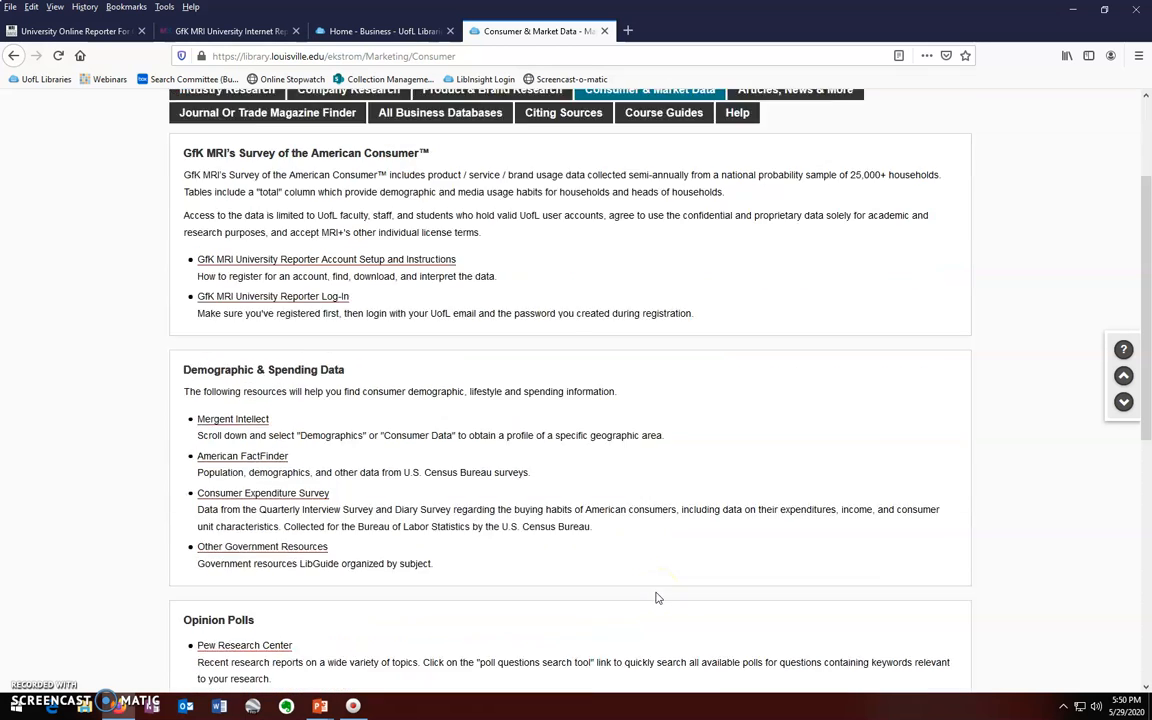
scroll(658, 597, down, 1)
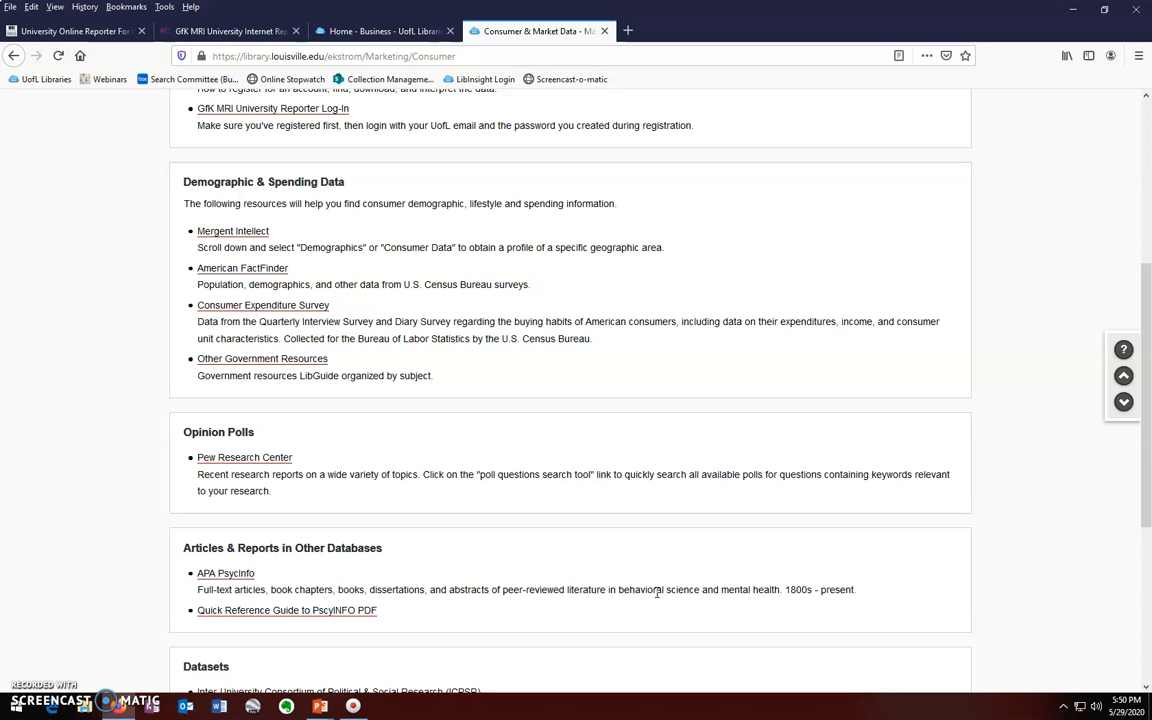
scroll(657, 591, down, 2)
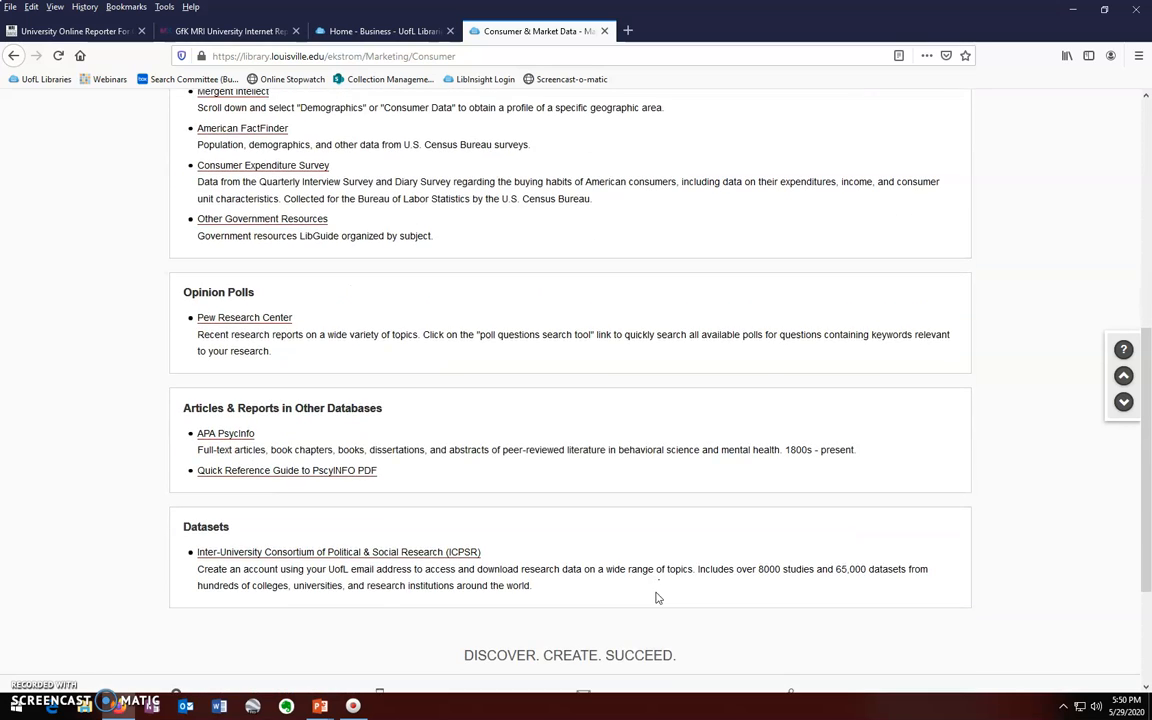